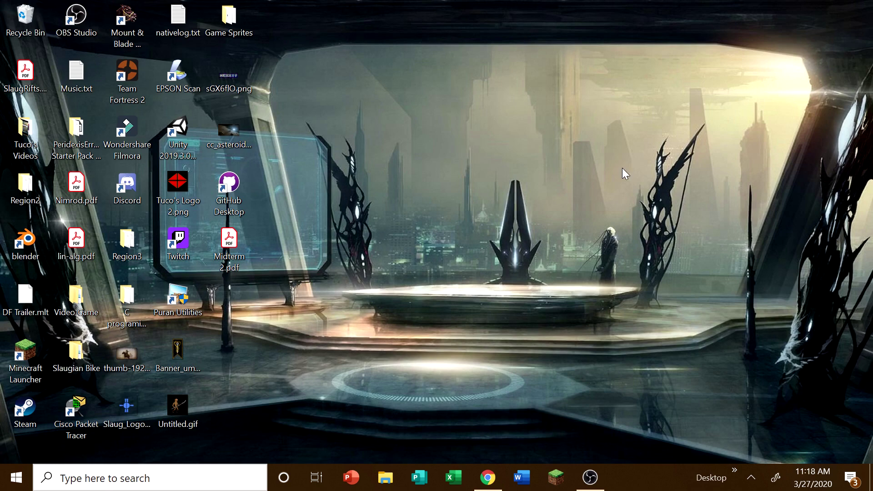
# Switch to Chrome and download the latest Windows installer for Minecraft Forge 1.7.10 (10.13.4.1614), skipping the advertisement page.
pyautogui.click(488, 477)
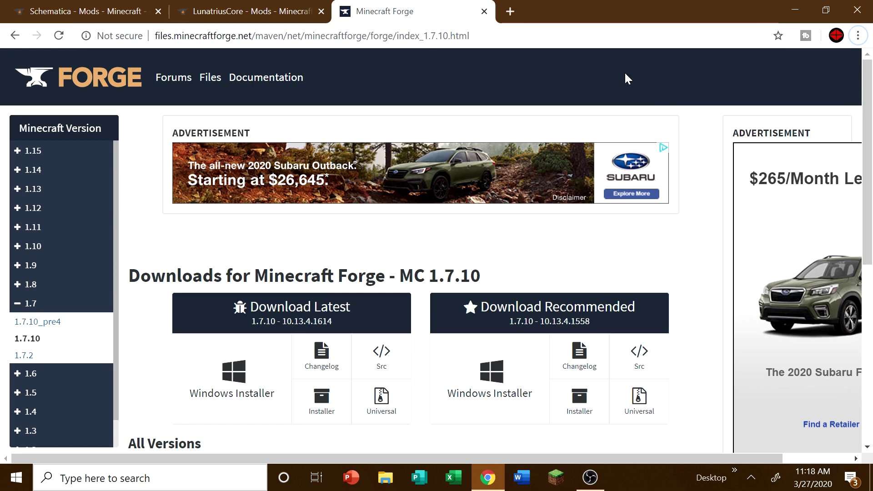
pyautogui.scroll(-1, 344, 266)
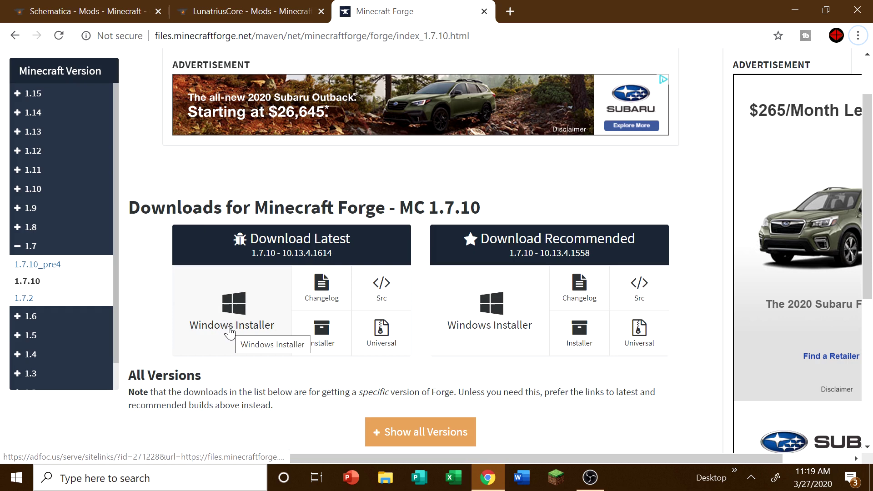
pyautogui.click(247, 319)
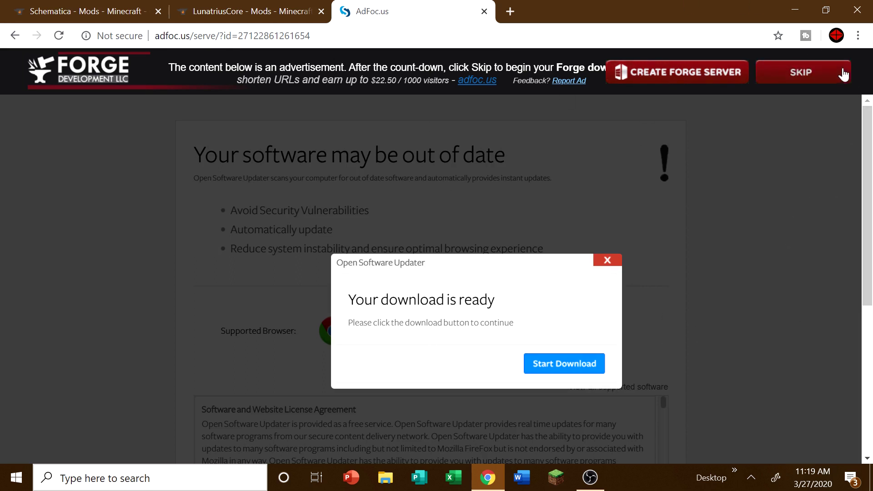
pyautogui.click(809, 81)
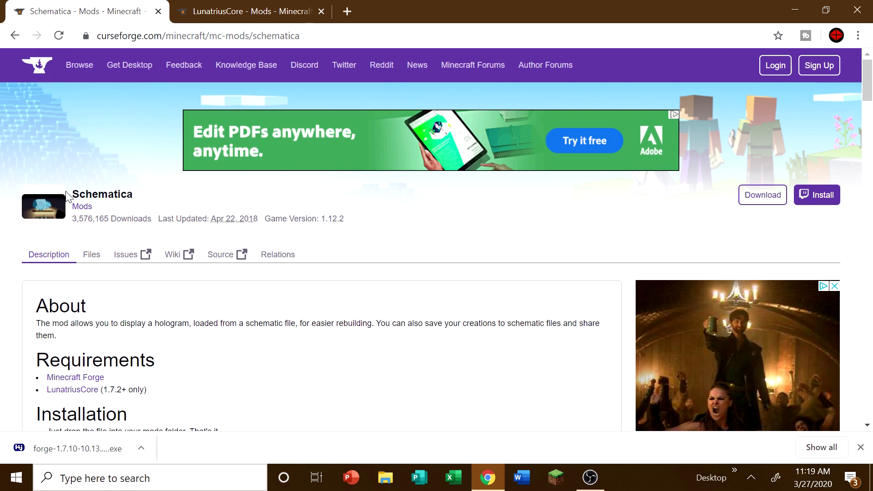
# Download LunatriusCore-1.7.10-1.1.2.21-universal.jar from the LunatriusCore mod's file list and keep the file despite the browser warning.
pyautogui.click(224, 12)
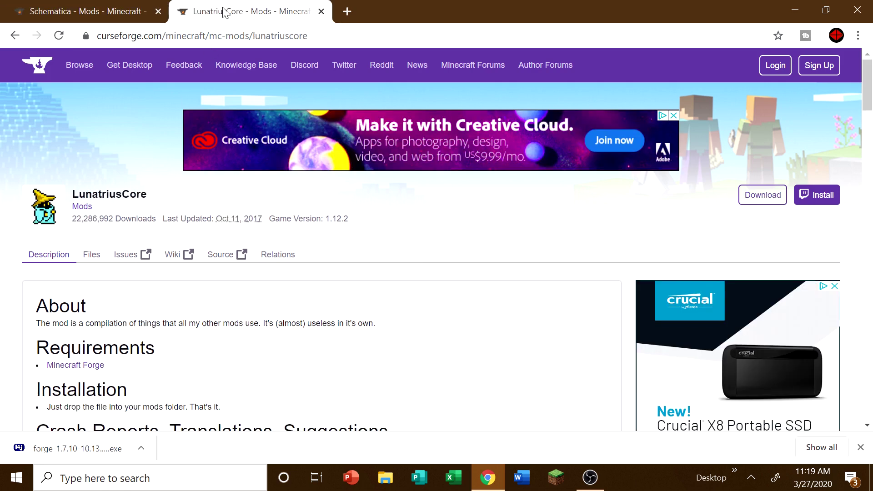
pyautogui.click(88, 258)
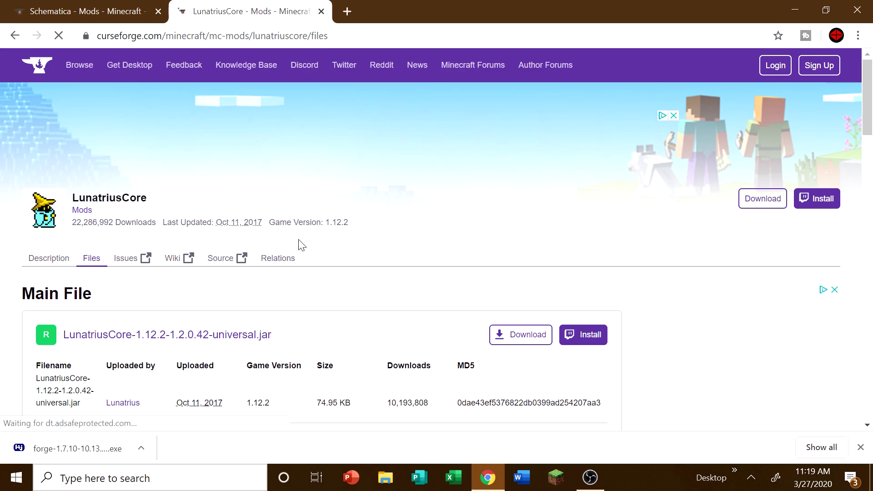
pyautogui.scroll(-6, 298, 243)
pyautogui.scroll(-6, 249, 287)
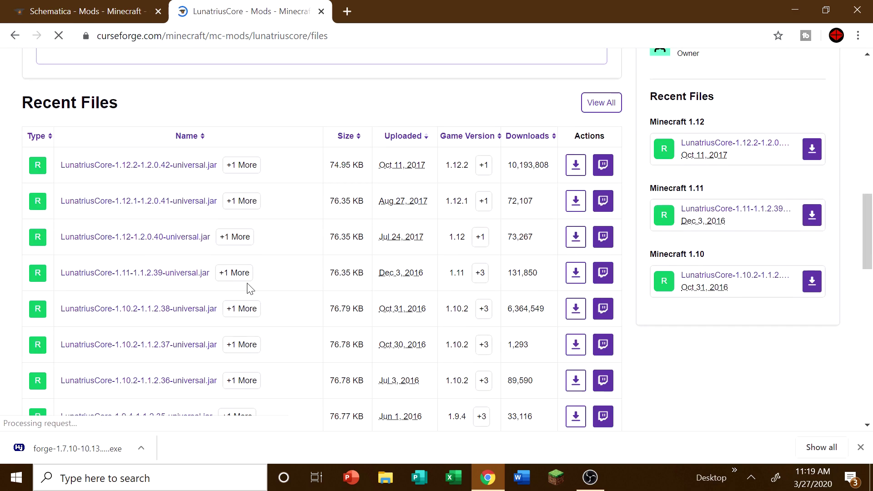
pyautogui.scroll(-1, 292, 218)
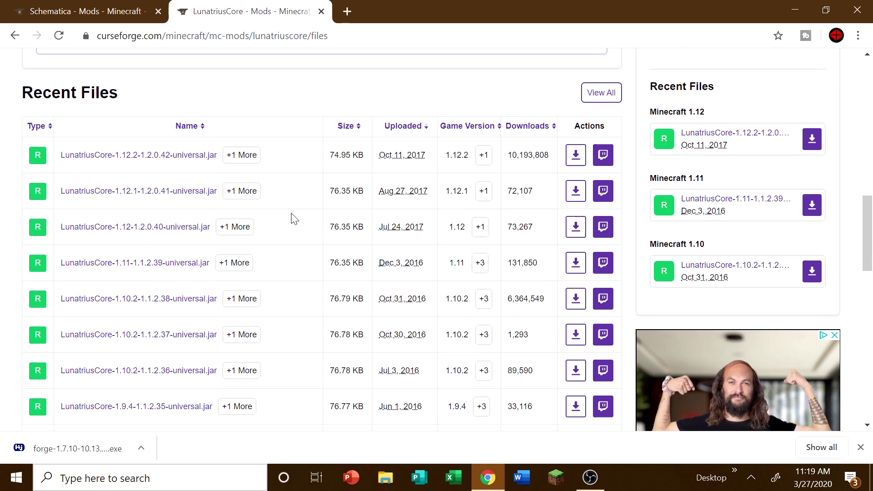
pyautogui.scroll(12, 296, 223)
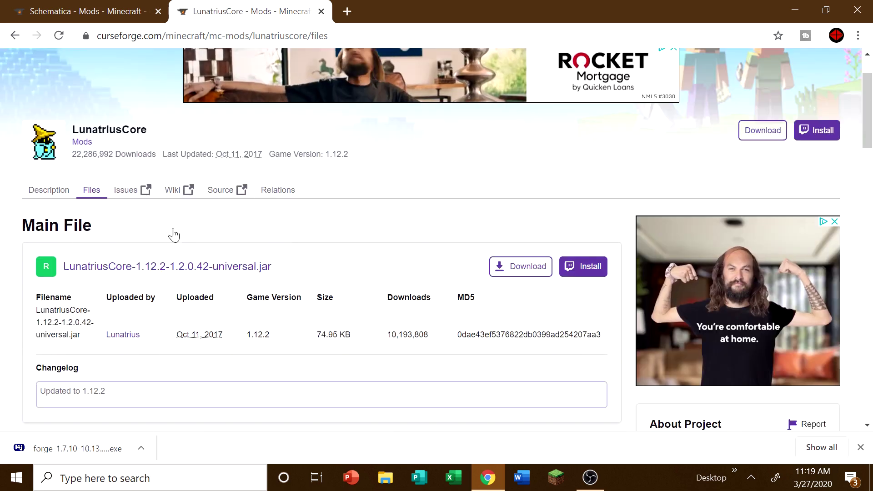
pyautogui.scroll(-6, 213, 241)
pyautogui.scroll(-10, 253, 250)
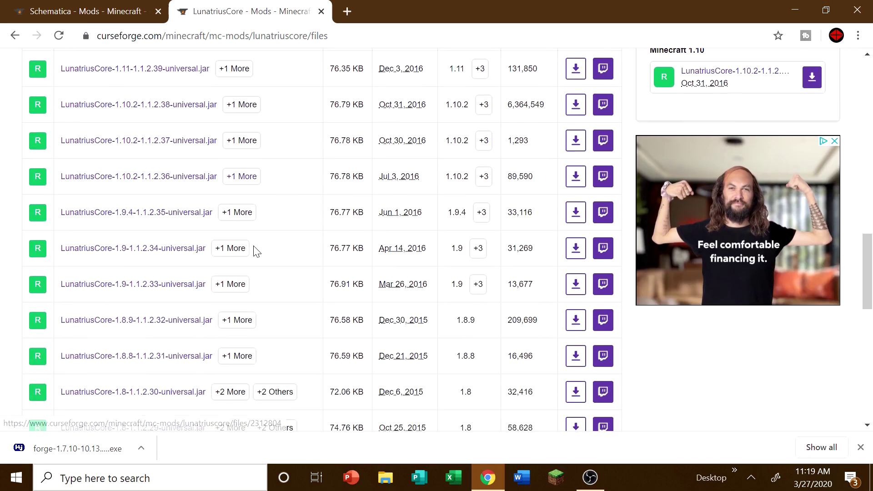
pyautogui.scroll(-5, 263, 259)
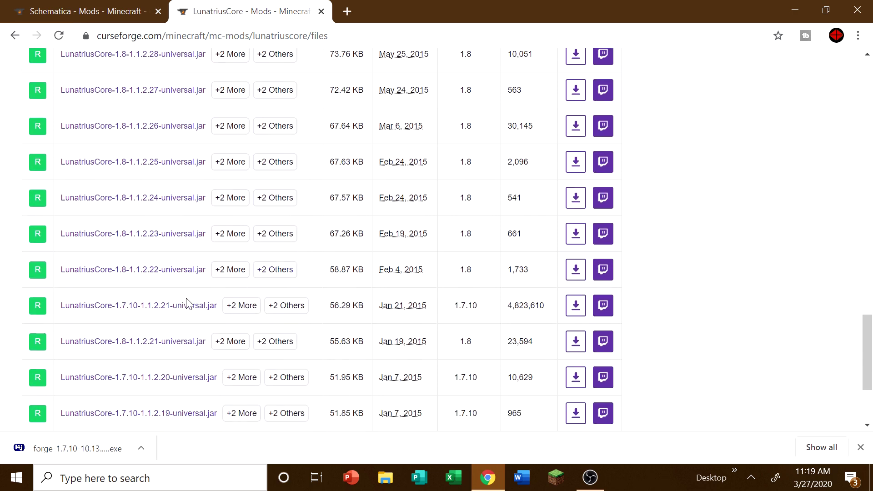
pyautogui.scroll(-2, 119, 384)
pyautogui.scroll(2, 142, 318)
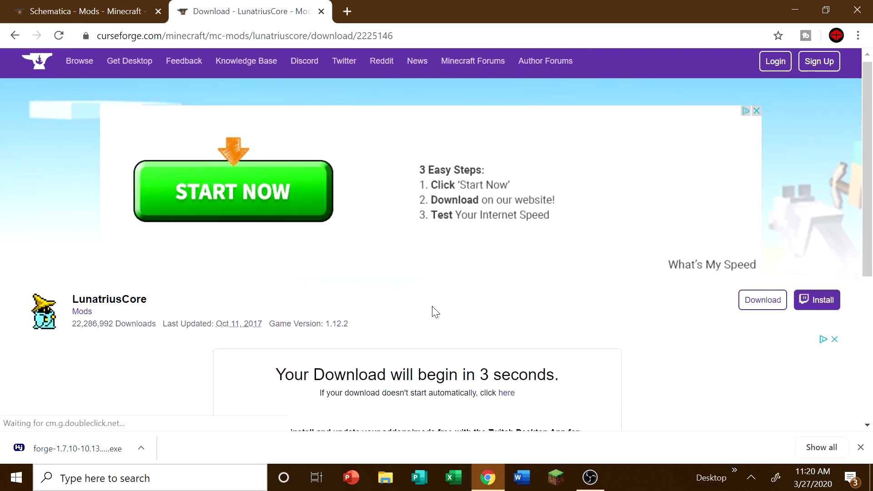
pyautogui.scroll(-3, 727, 263)
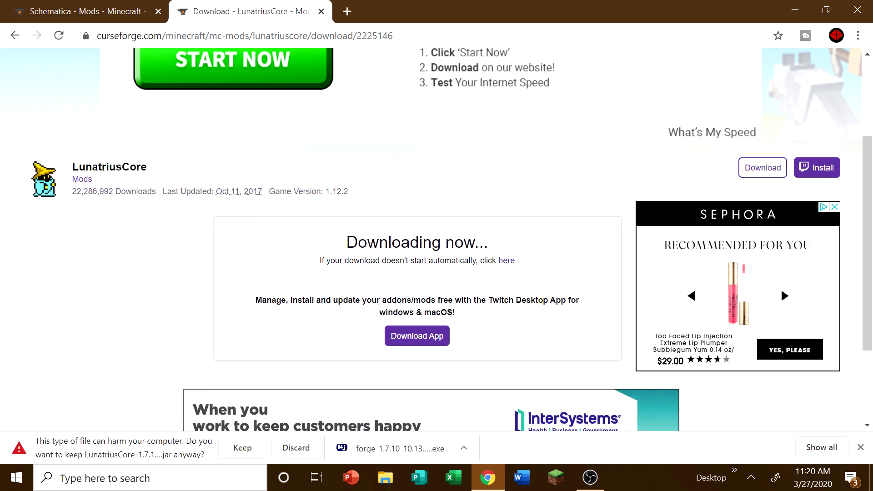
pyautogui.click(243, 447)
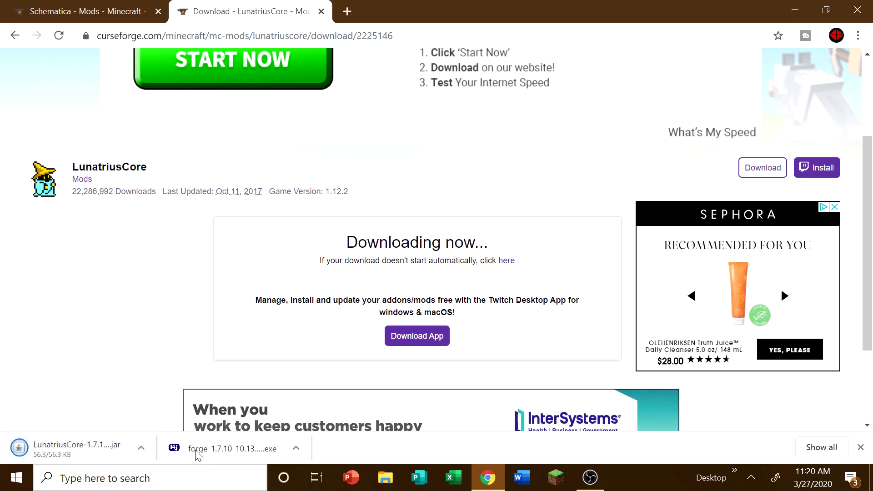
# Open the complete list of all files for the Schematica mod.
pyautogui.click(94, 5)
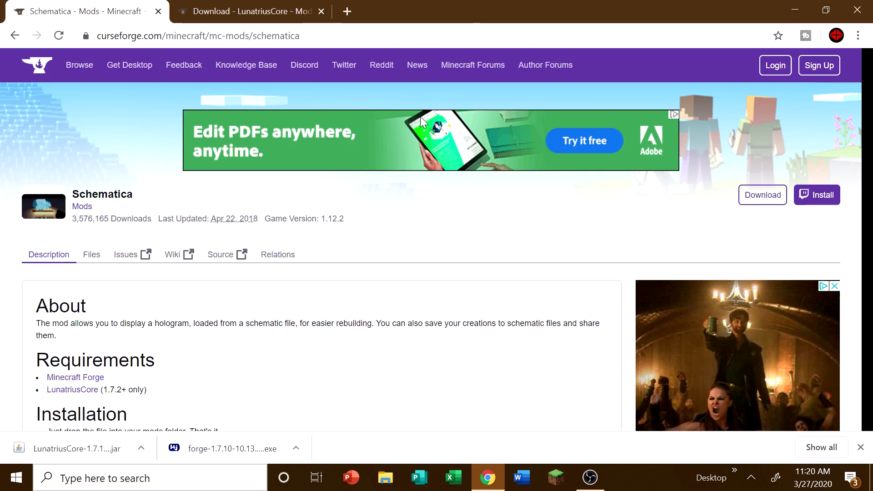
pyautogui.click(90, 255)
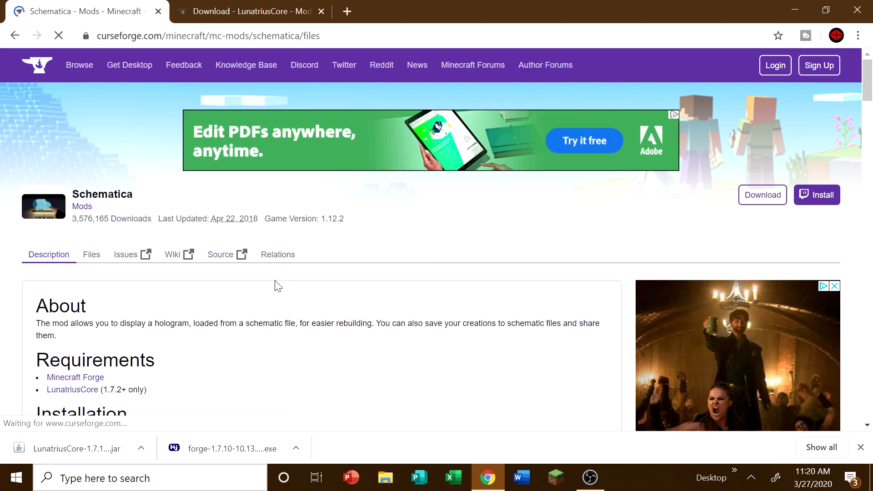
pyautogui.scroll(-15, 291, 286)
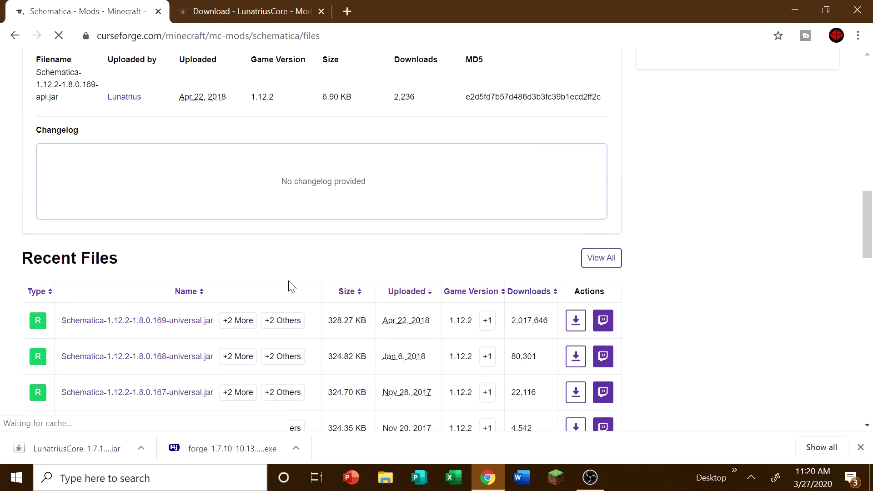
pyautogui.scroll(-5, 291, 286)
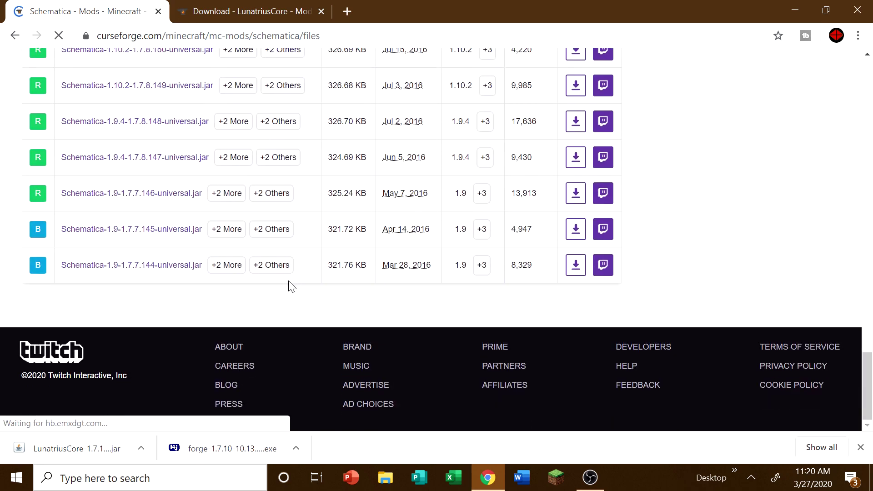
pyautogui.scroll(5, 289, 285)
pyautogui.scroll(12, 350, 302)
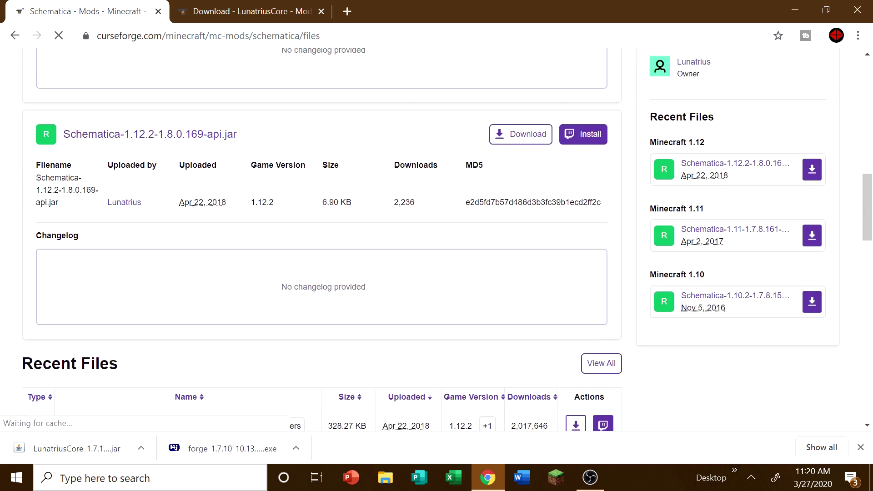
pyautogui.scroll(-18, 351, 302)
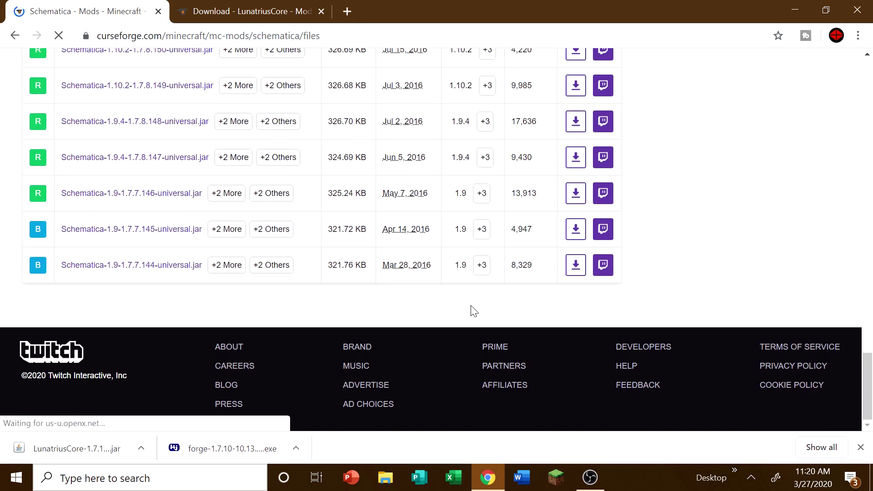
pyautogui.scroll(18, 473, 311)
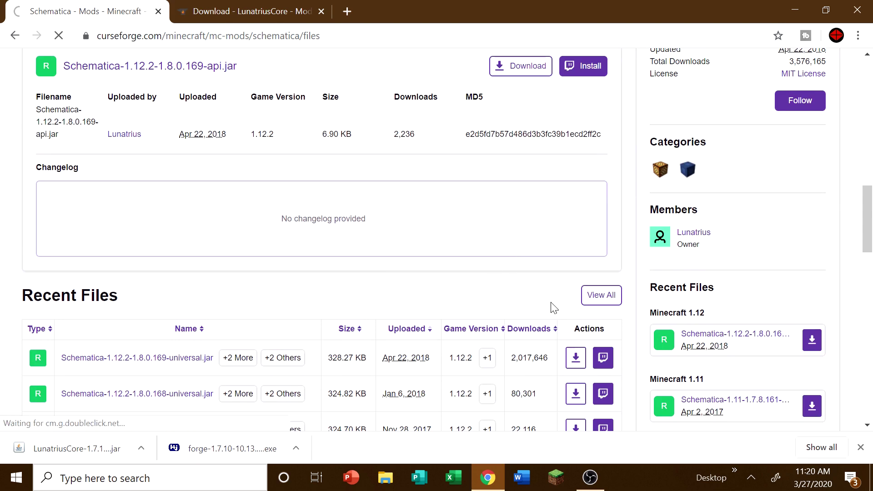
pyautogui.click(614, 298)
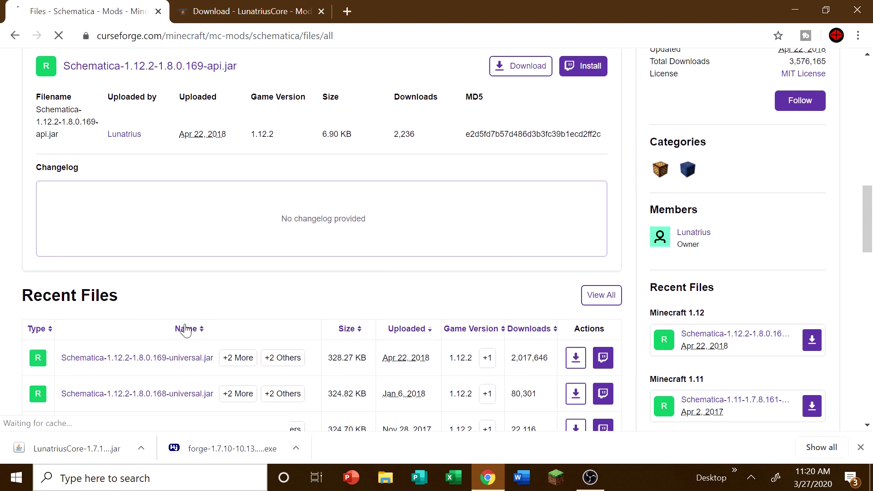
# Download Schematica-1.7.10-1.7.6.131-universal.jar from page 2 of the Schematica file list and keep the file.
pyautogui.scroll(-12, 346, 318)
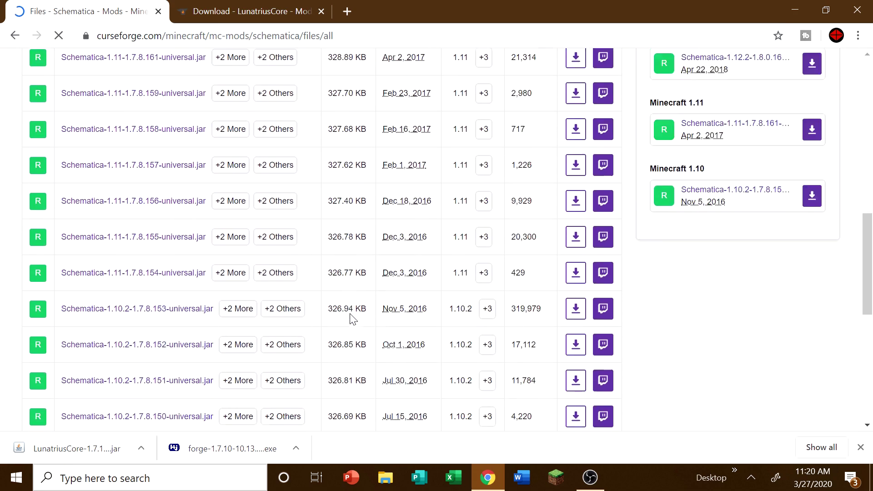
pyautogui.scroll(-7, 350, 318)
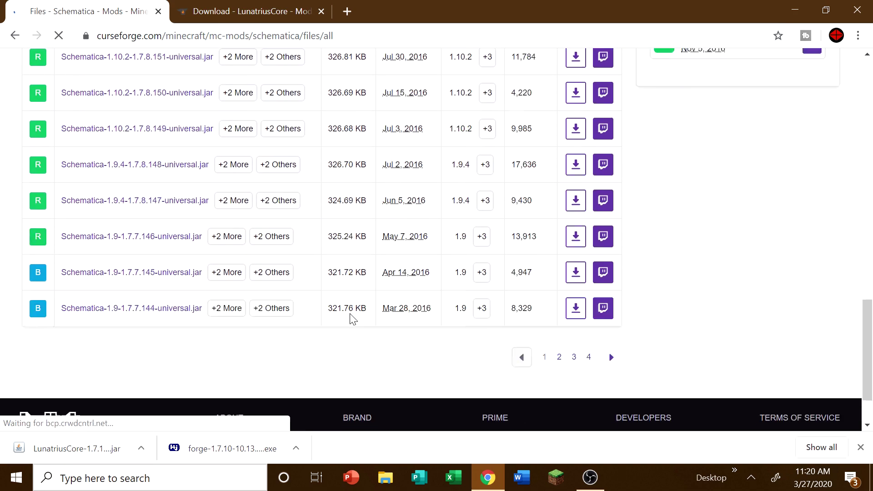
pyautogui.scroll(-2, 350, 319)
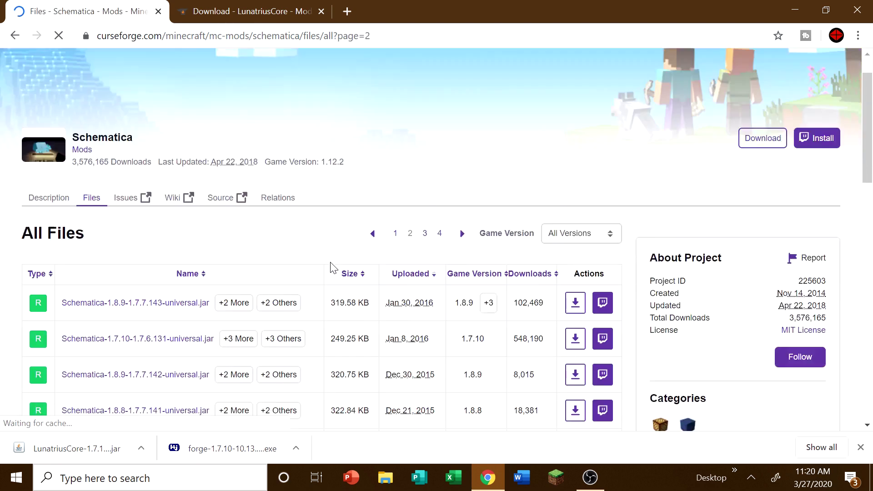
pyautogui.scroll(-6, 214, 250)
pyautogui.scroll(3, 140, 122)
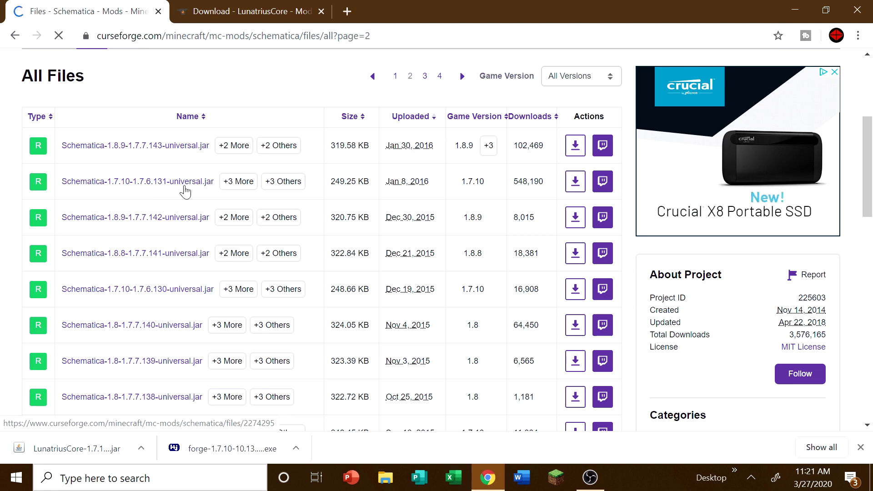
pyautogui.click(572, 188)
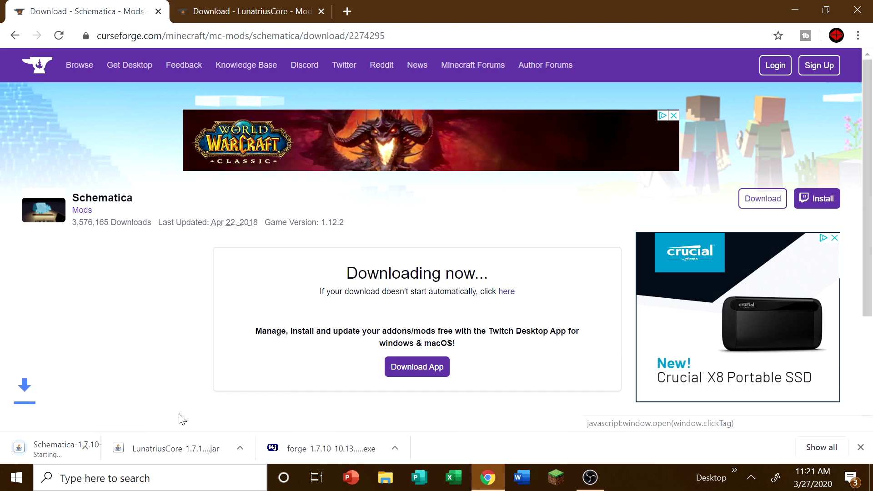
pyautogui.click(241, 447)
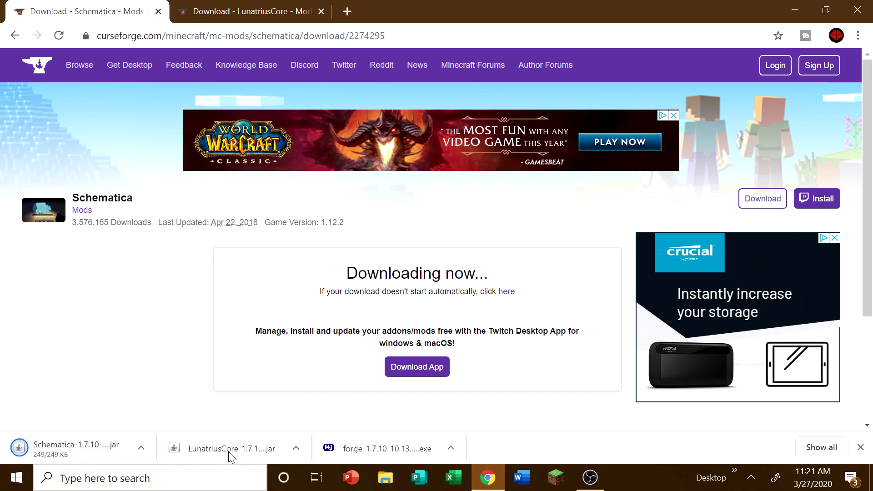
# Minimize the browser and open the Downloads folder in File Explorer.
pyautogui.click(795, 10)
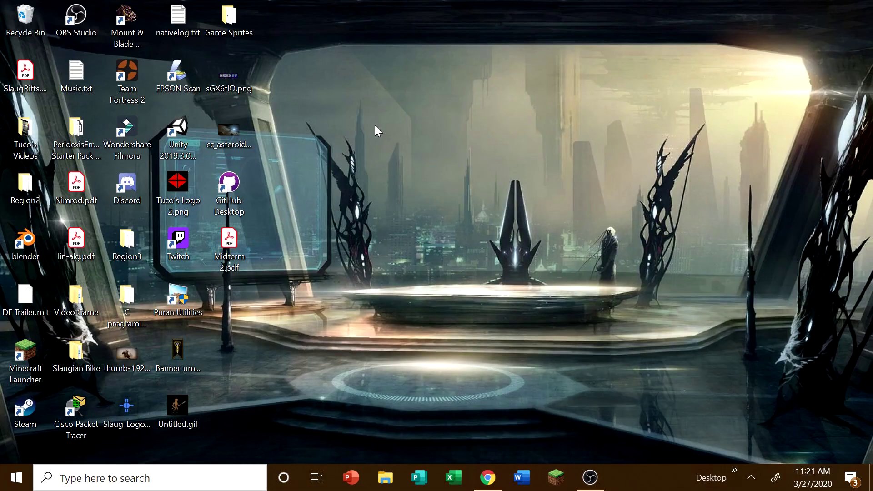
pyautogui.press('super+e')
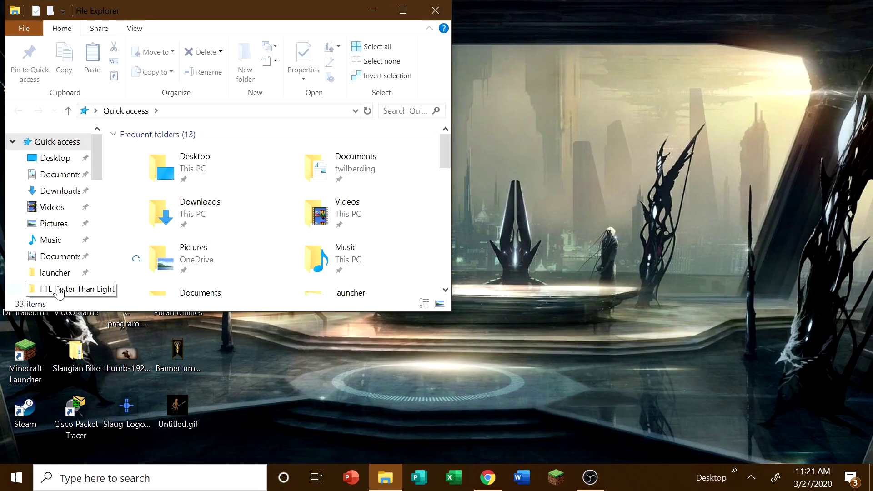
pyautogui.click(58, 191)
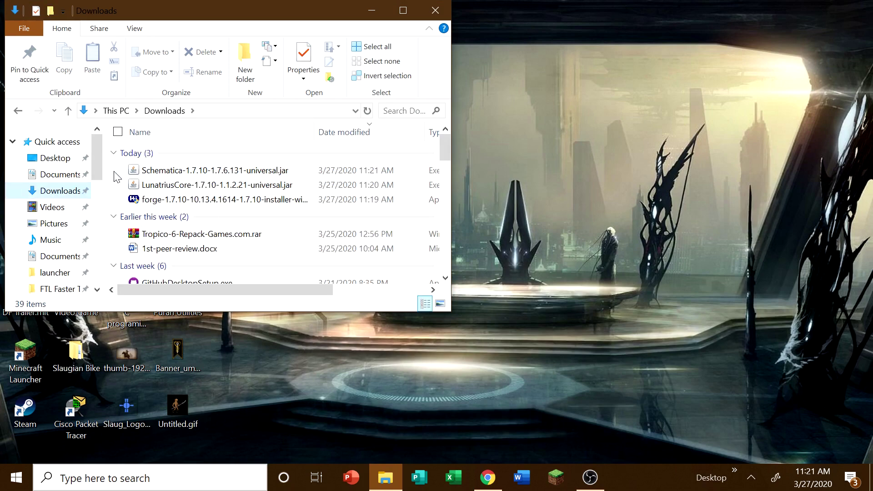
# Transfer the downloaded Schematica, LunatriusCore and Forge 1.7.10 installer files from Downloads to the desktop.
pyautogui.moveTo(119, 172); pyautogui.dragTo(209, 218)
pyautogui.click(516, 232)
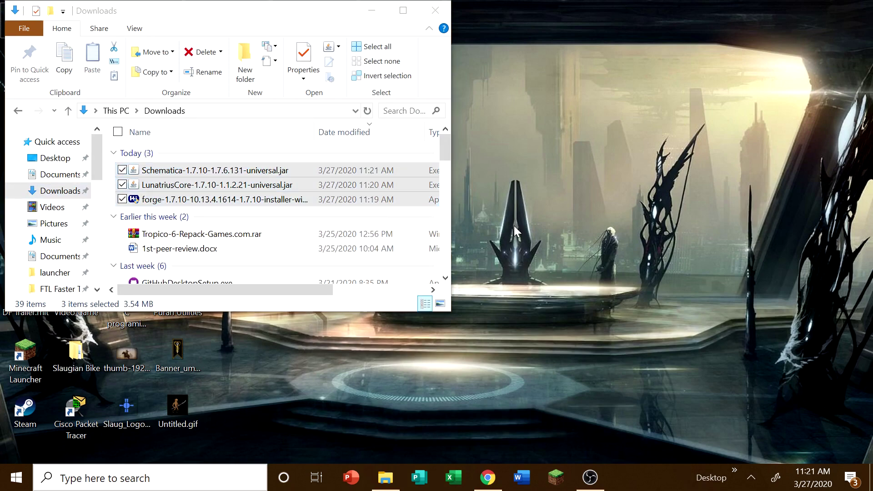
pyautogui.rightClick(368, 214)
pyautogui.rightClick(352, 191)
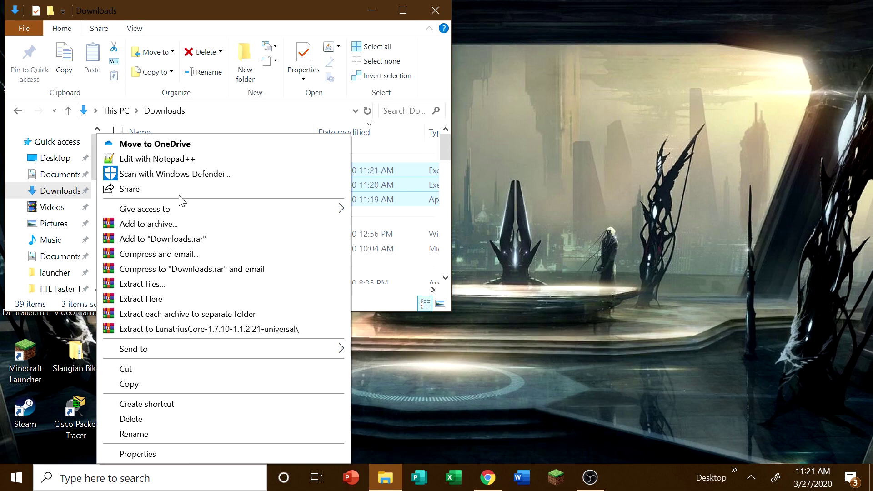
pyautogui.click(155, 383)
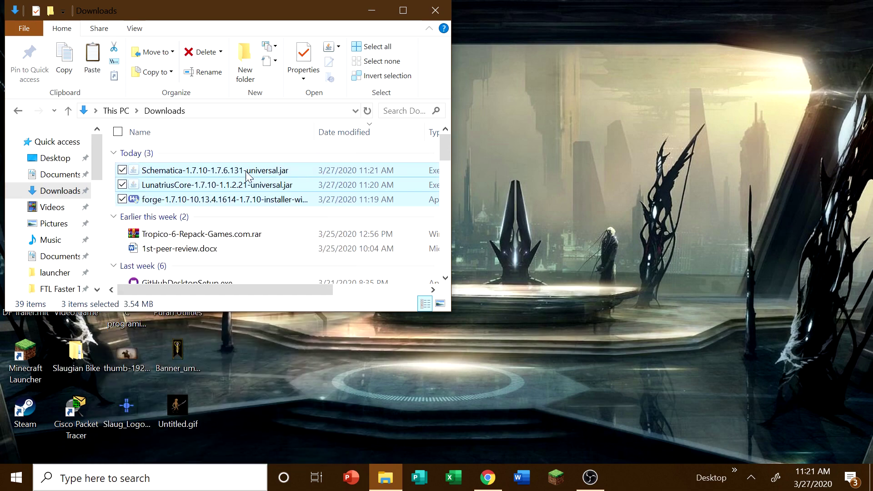
pyautogui.moveTo(246, 187); pyautogui.dragTo(535, 207)
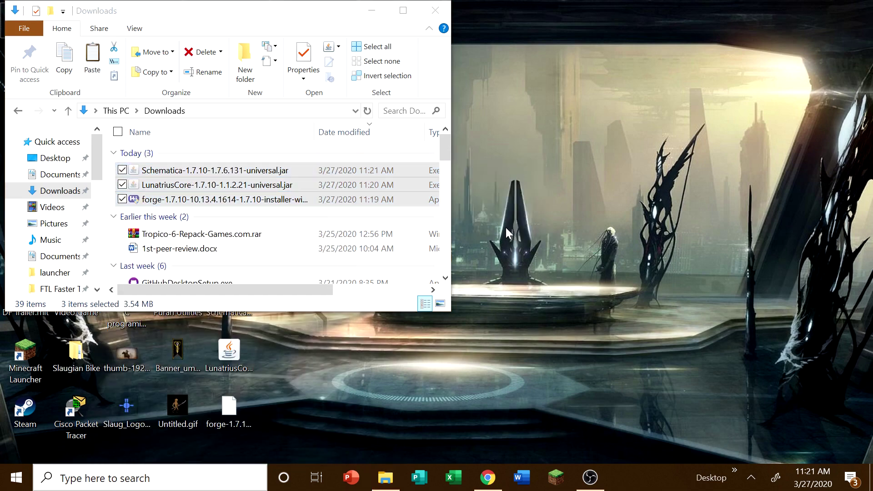
# Close the Downloads window and install the Forge 10.13.4.1614-1.7.10 client into the default .minecraft folder.
pyautogui.click(435, 14)
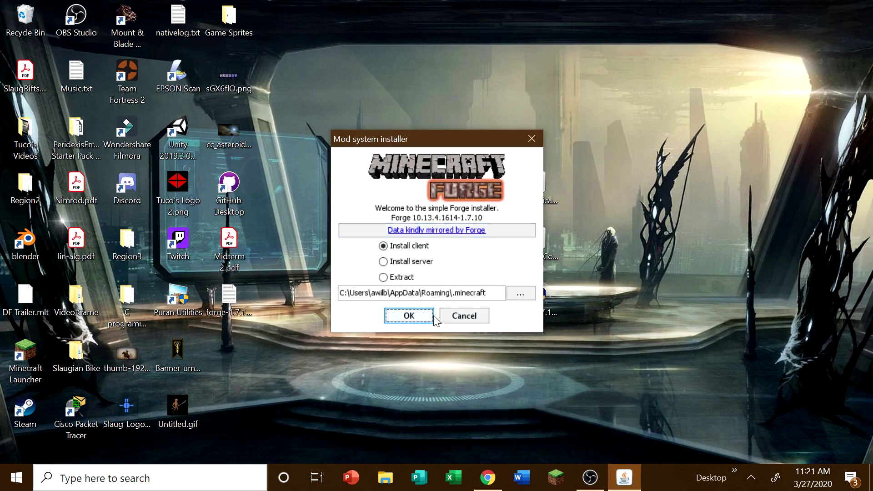
pyautogui.click(417, 318)
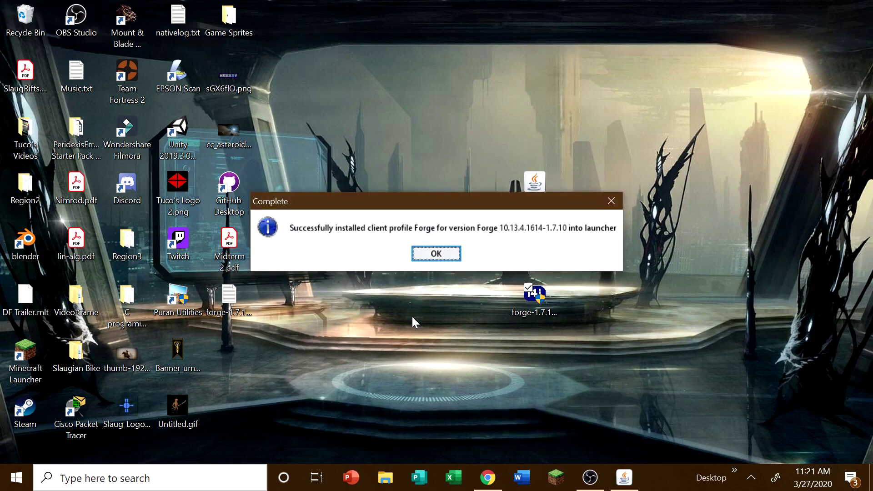
pyautogui.click(443, 255)
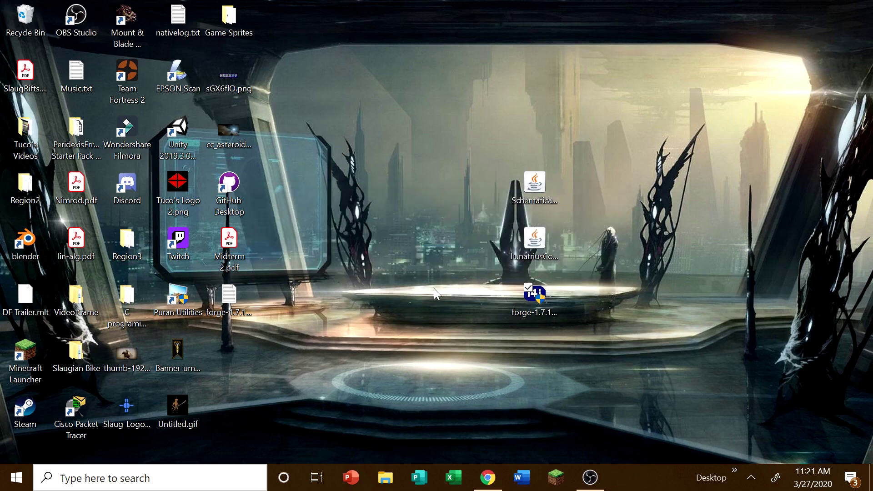
# Switch to the Minecraft Launcher and start a new Java Edition installation named Schematica.
pyautogui.click(568, 484)
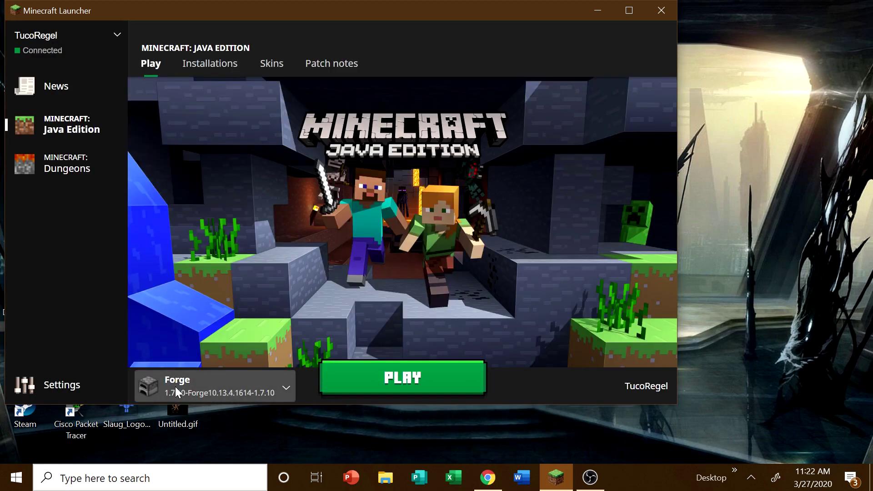
pyautogui.click(201, 68)
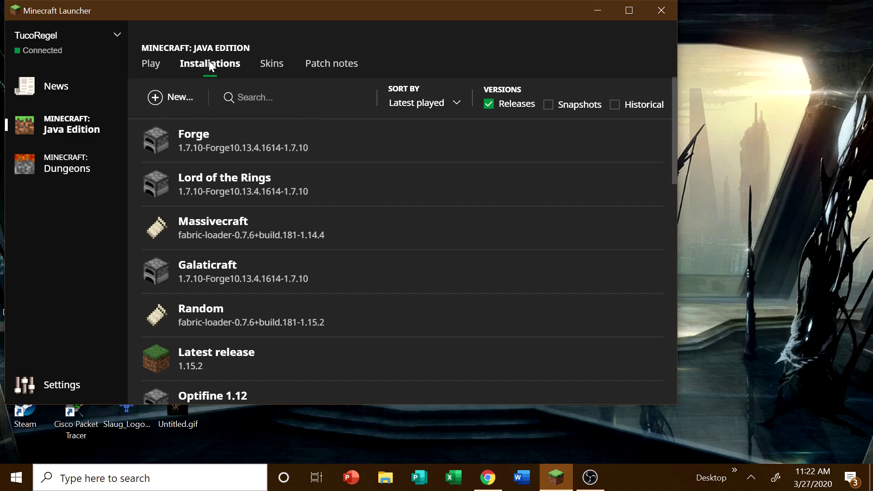
pyautogui.click(171, 97)
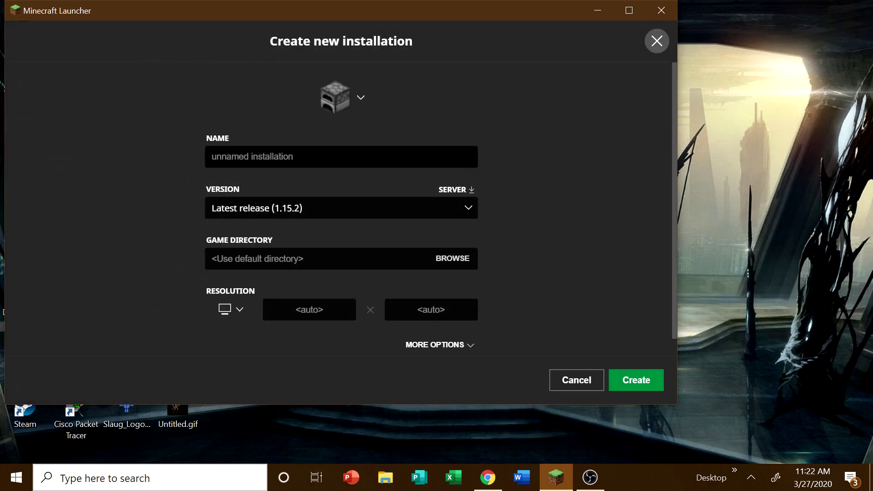
pyautogui.write('Sche')
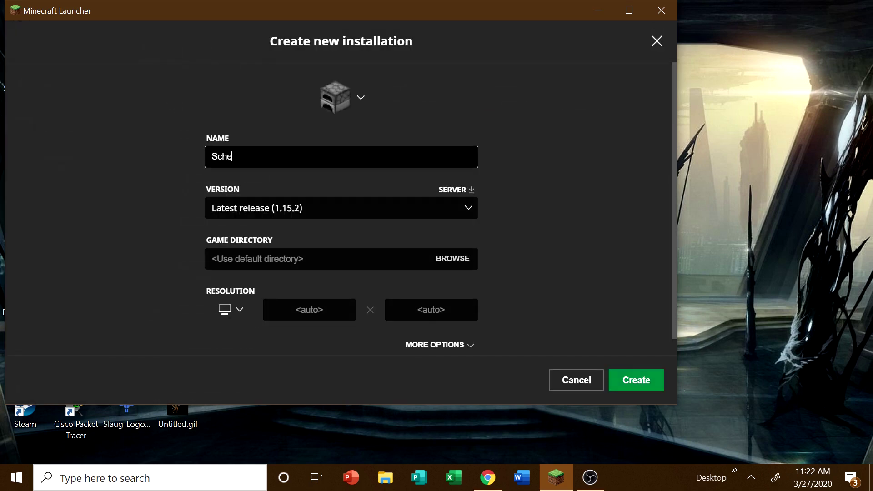
pyautogui.write('matica')
# Set the new installation's version to release 1.7.10-Forge10.13.4.1614-1.7.10.
pyautogui.click(469, 211)
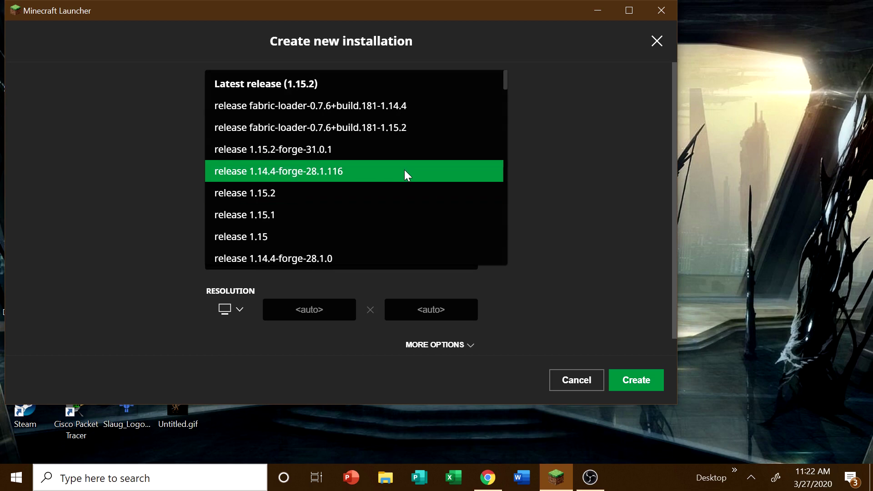
pyautogui.scroll(-15, 403, 168)
pyautogui.scroll(-3, 404, 170)
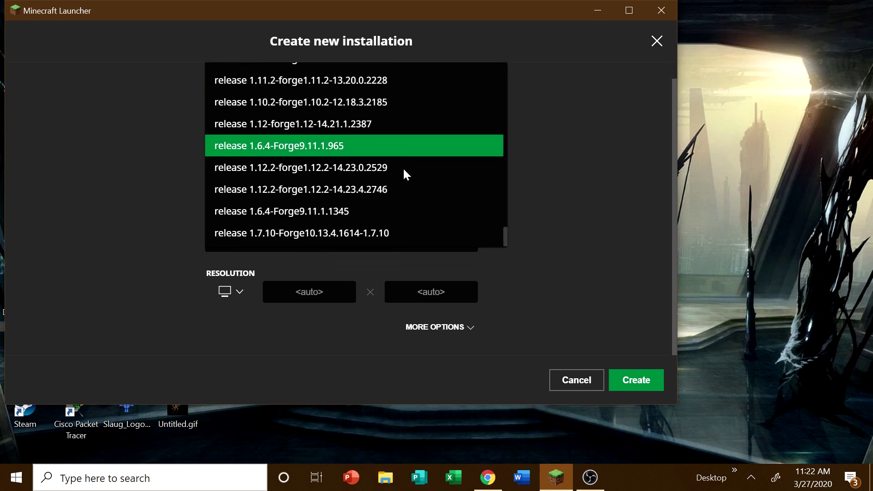
pyautogui.scroll(3, 439, 187)
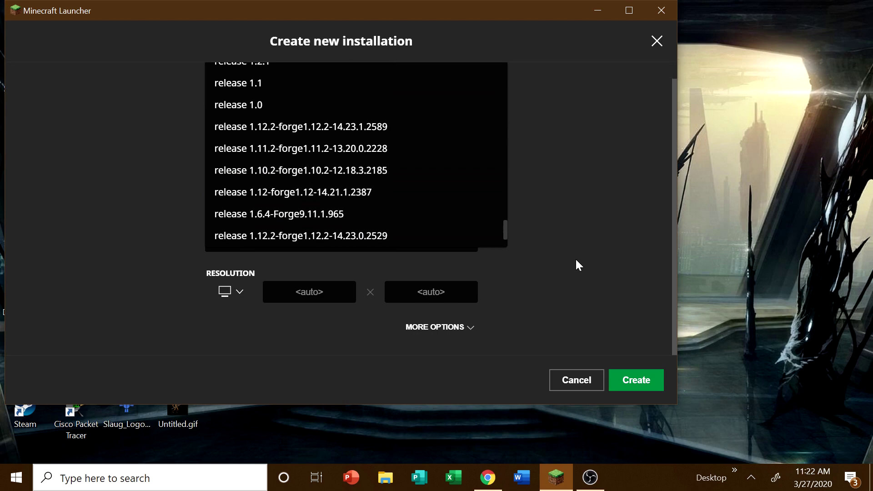
pyautogui.scroll(-3, 411, 200)
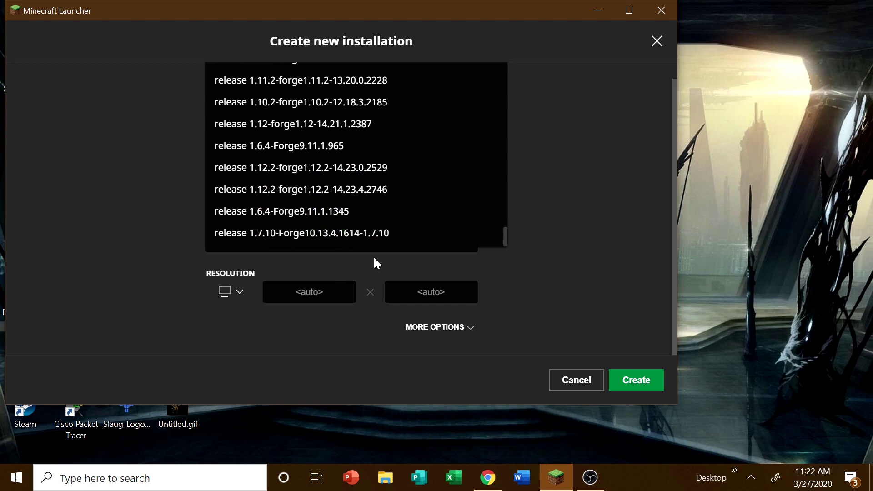
pyautogui.click(370, 239)
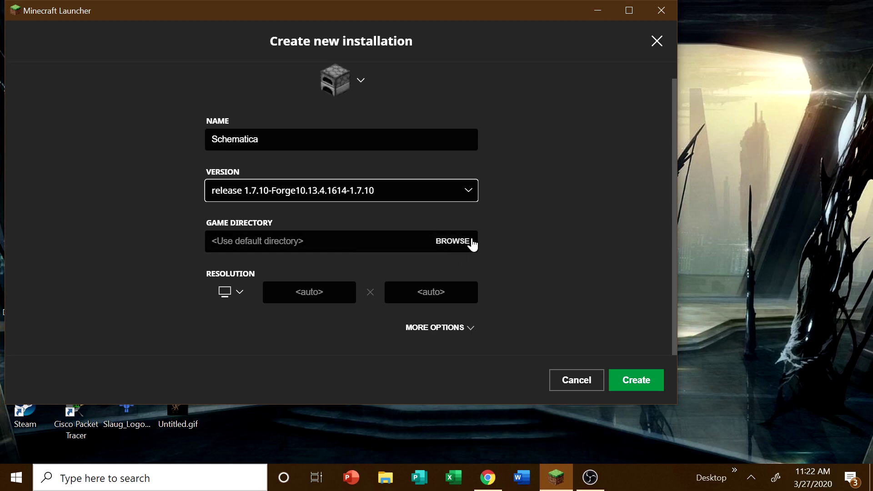
# Set the game directory to a .minecraft-schematica folder in AppData\Roaming and create the installation.
pyautogui.click(454, 240)
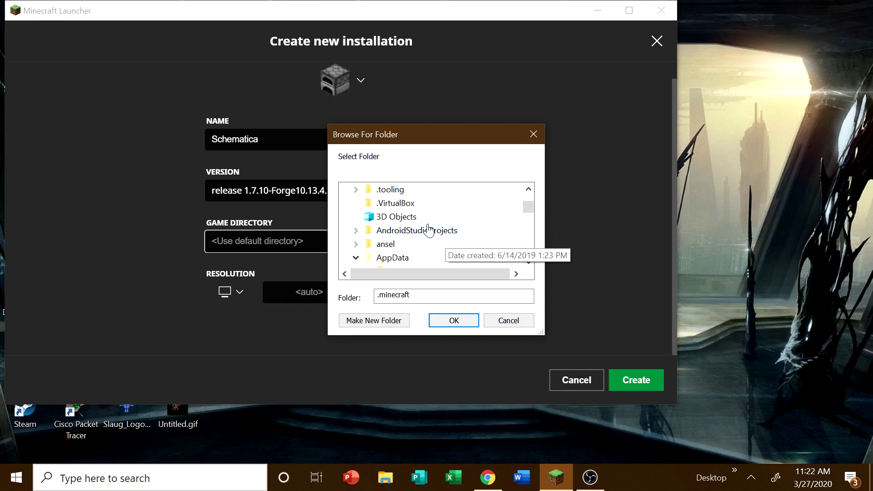
pyautogui.scroll(-1, 429, 229)
pyautogui.scroll(-1, 429, 230)
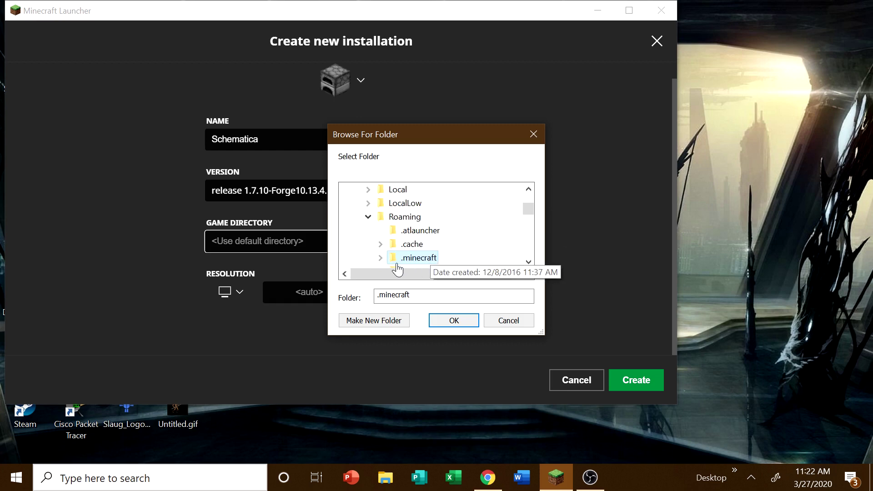
pyautogui.doubleClick(428, 258)
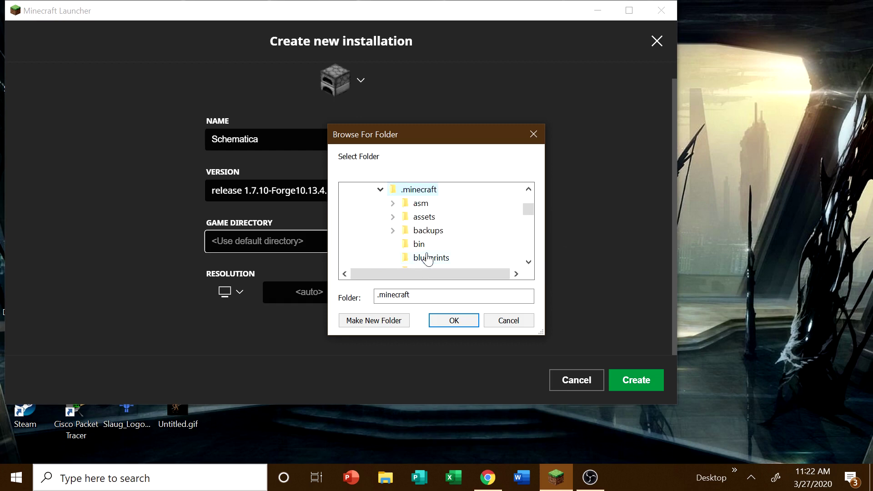
pyautogui.click(453, 323)
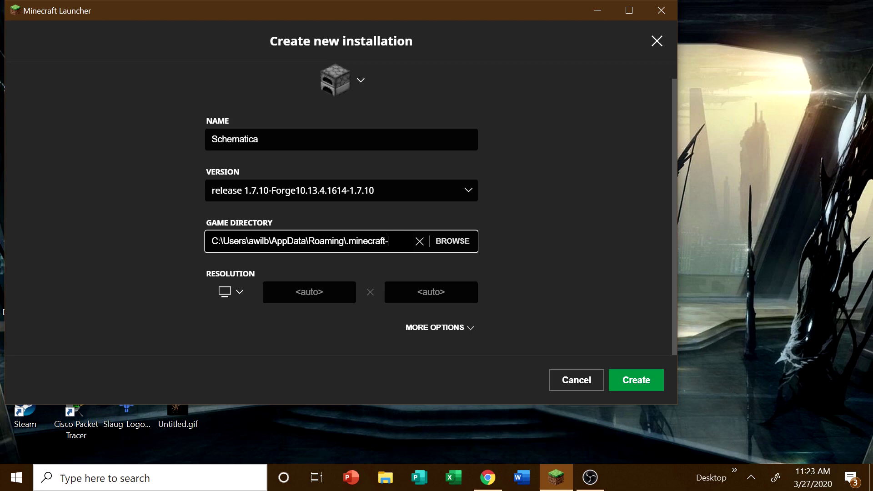
pyautogui.write('he')
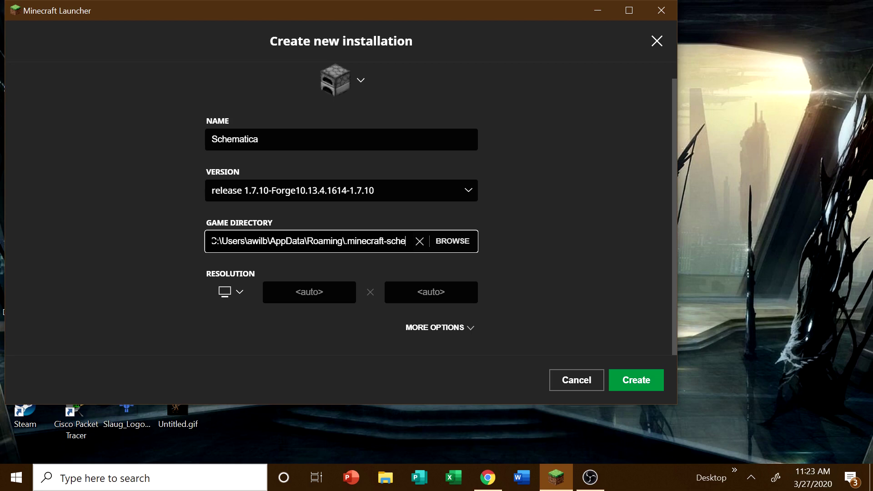
pyautogui.write('matica')
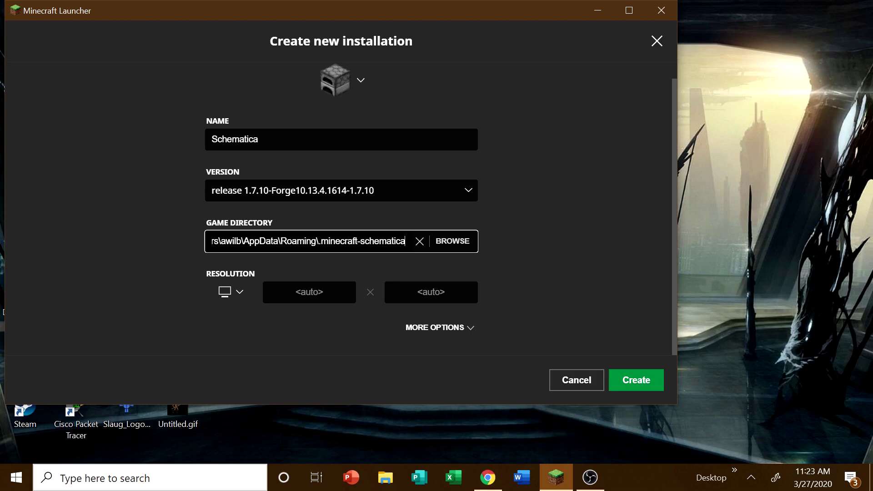
pyautogui.click(632, 387)
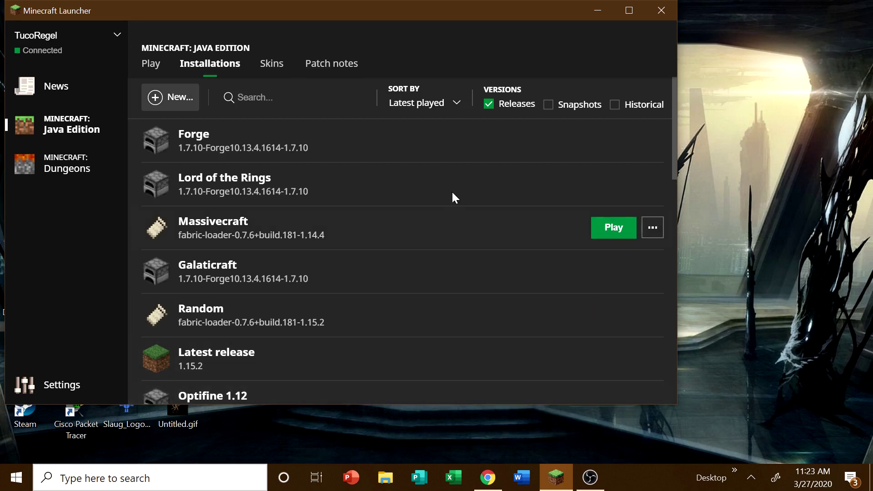
# Find the Schematica installation in the list and launch the game with it.
pyautogui.scroll(-8, 416, 332)
pyautogui.scroll(-4, 498, 337)
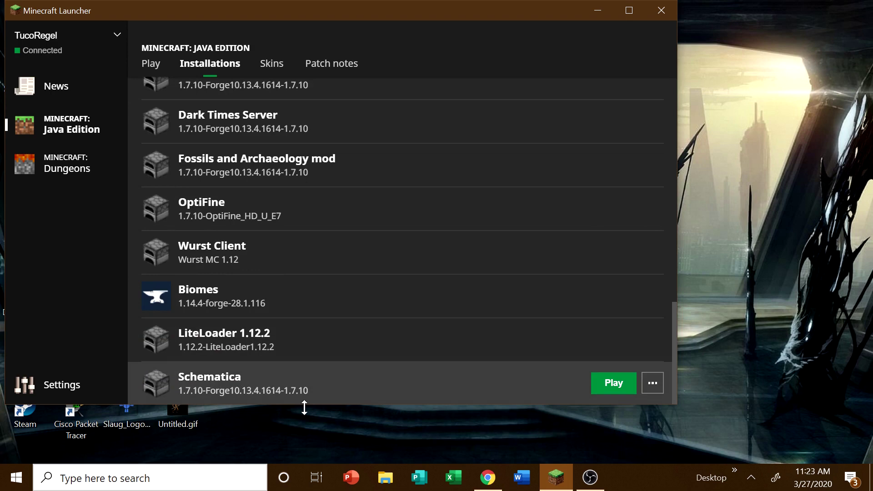
pyautogui.click(611, 388)
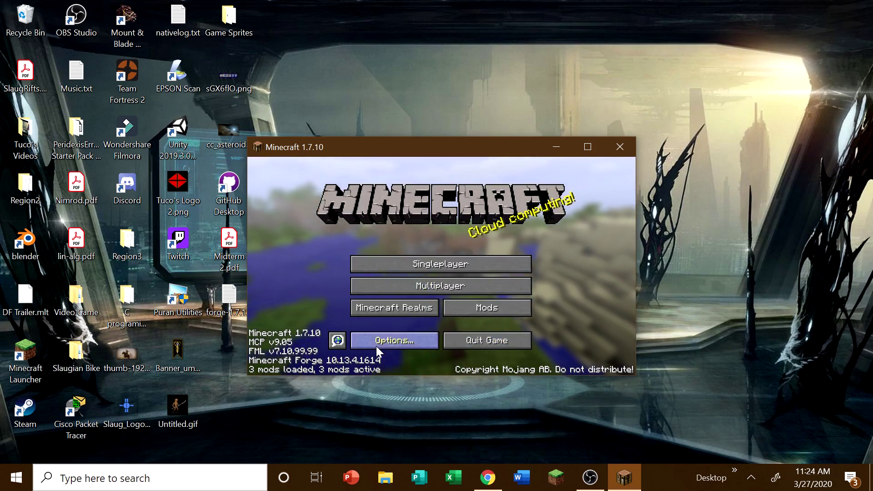
# Check the list of loaded mods in Minecraft 1.7.10, return to the title screen and quit the game.
pyautogui.click(500, 307)
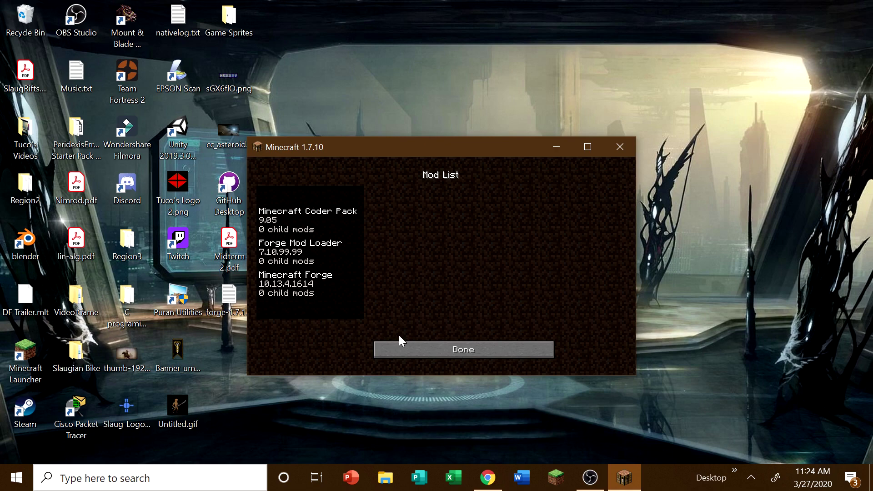
pyautogui.click(454, 350)
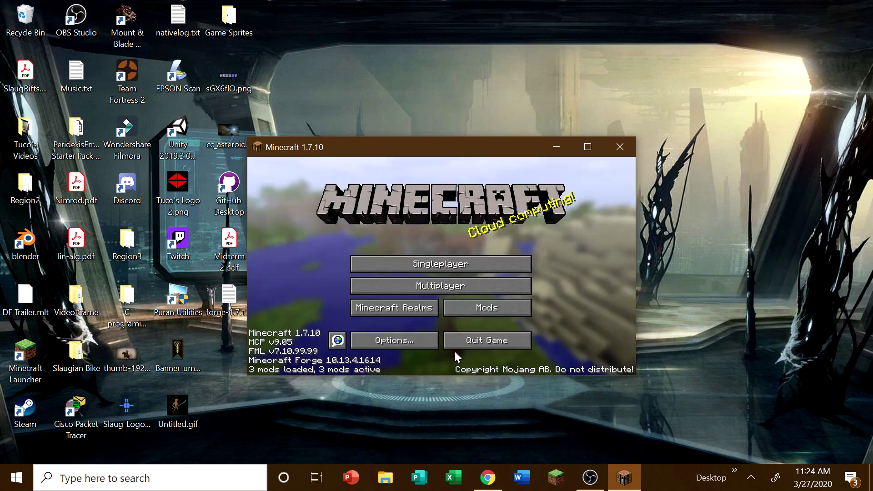
pyautogui.click(510, 338)
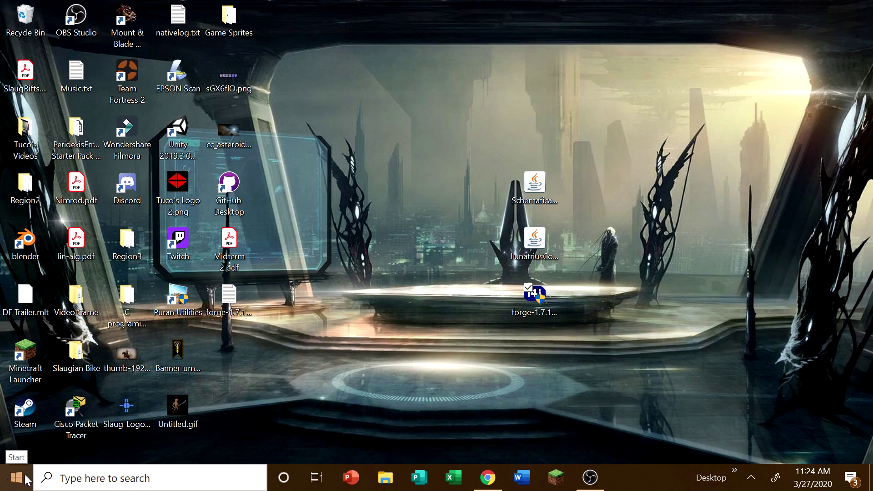
# Open the Roaming folder by running %appdata% from the Windows Run dialog.
pyautogui.rightClick(9, 478)
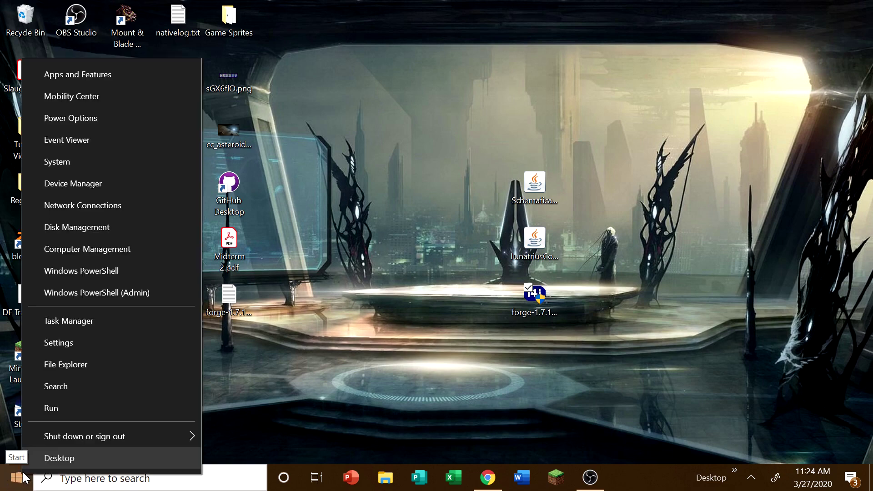
pyautogui.click(50, 409)
pyautogui.click(75, 387)
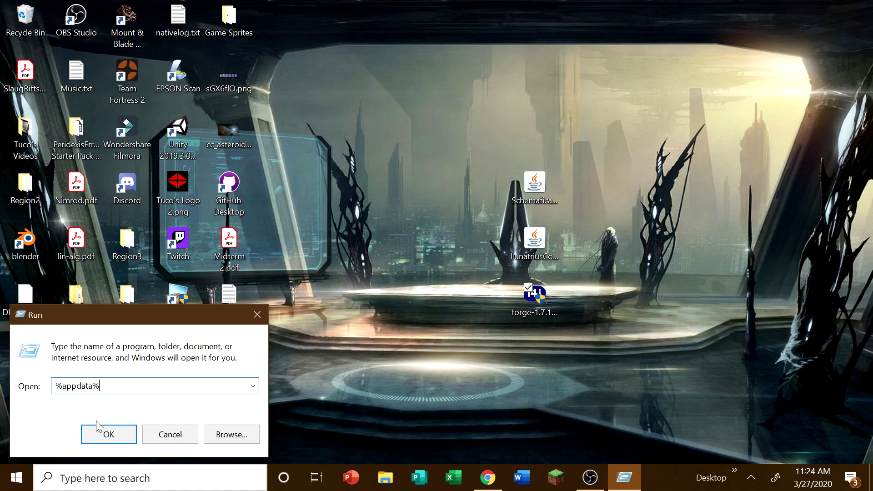
pyautogui.click(107, 436)
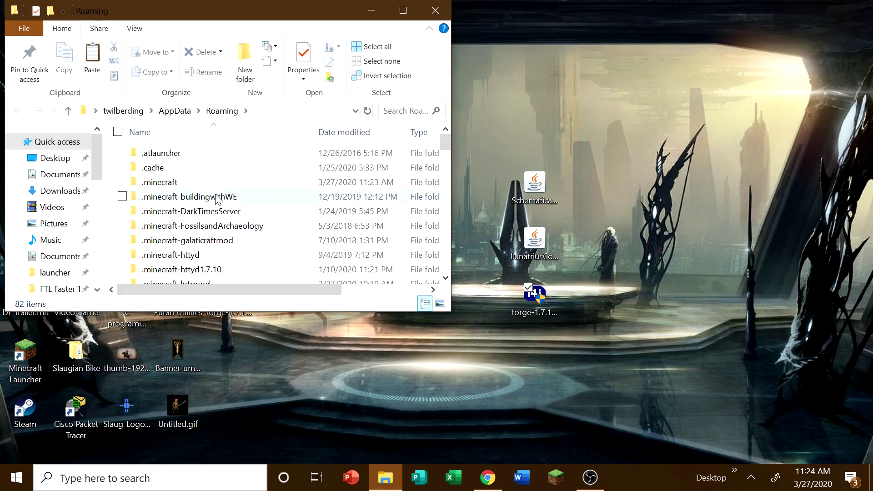
# Locate the .minecraft-schematica folder in Roaming and open its mods subfolder.
pyautogui.scroll(-1, 233, 248)
pyautogui.scroll(-2, 234, 264)
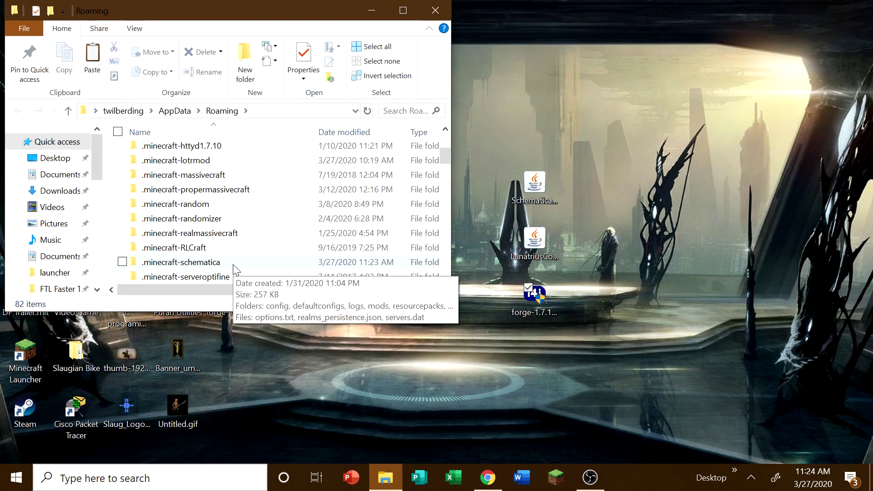
pyautogui.scroll(3, 234, 255)
pyautogui.scroll(-1, 211, 189)
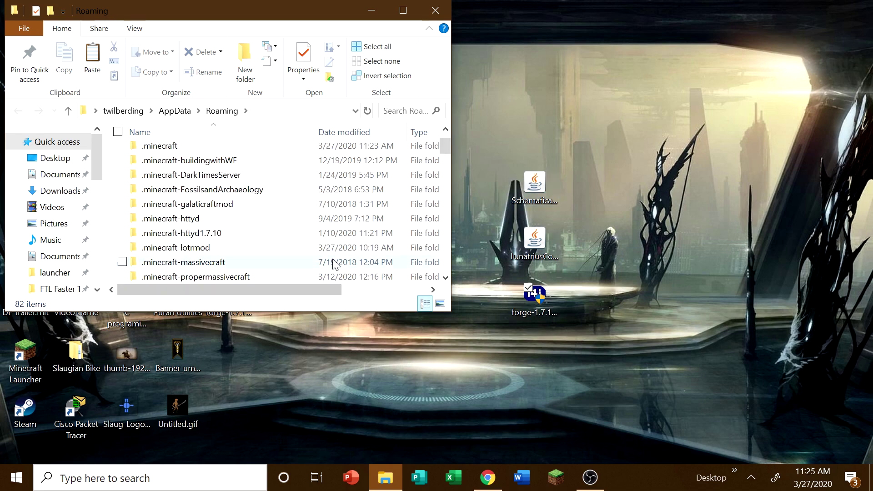
pyautogui.scroll(-2, 255, 229)
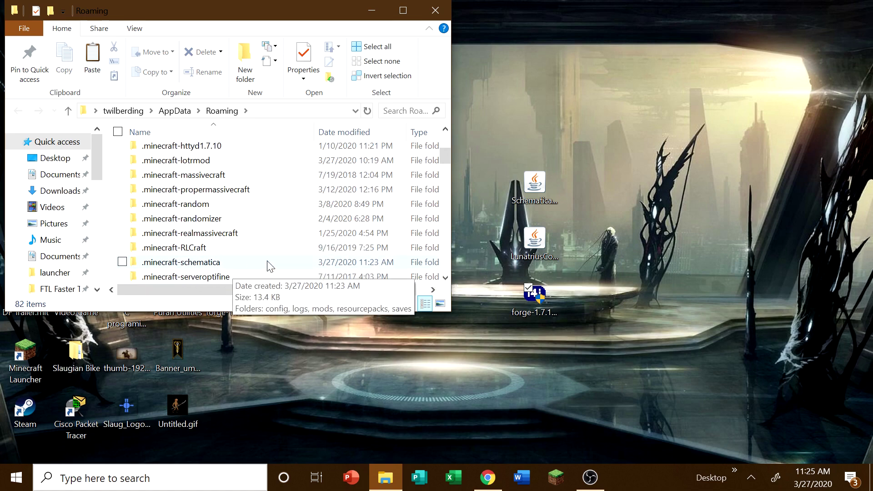
pyautogui.scroll(-1, 268, 263)
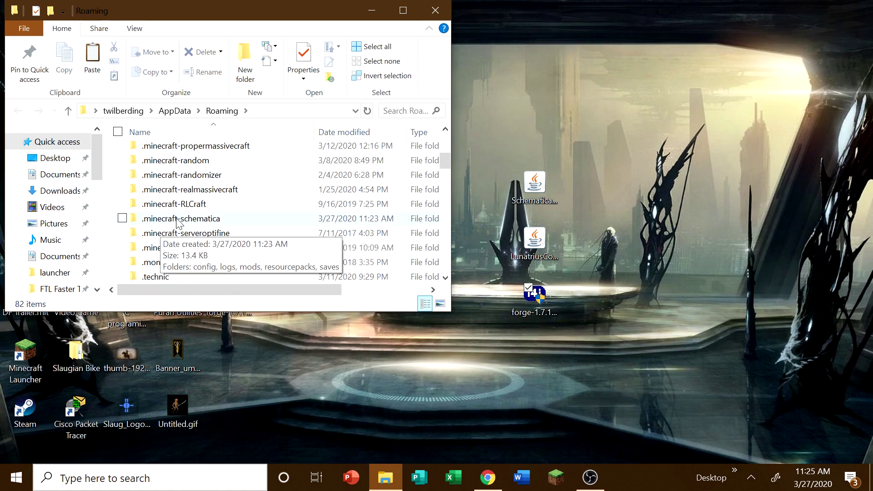
pyautogui.click(209, 223)
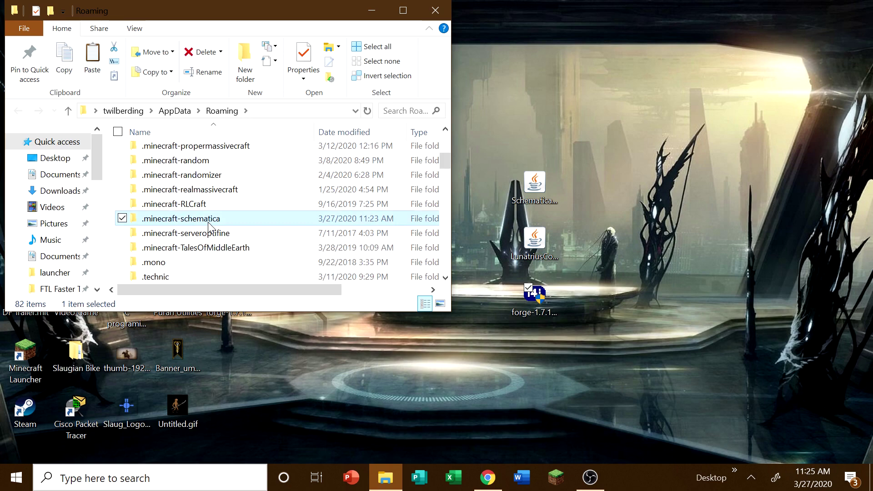
pyautogui.doubleClick(209, 223)
pyautogui.doubleClick(167, 185)
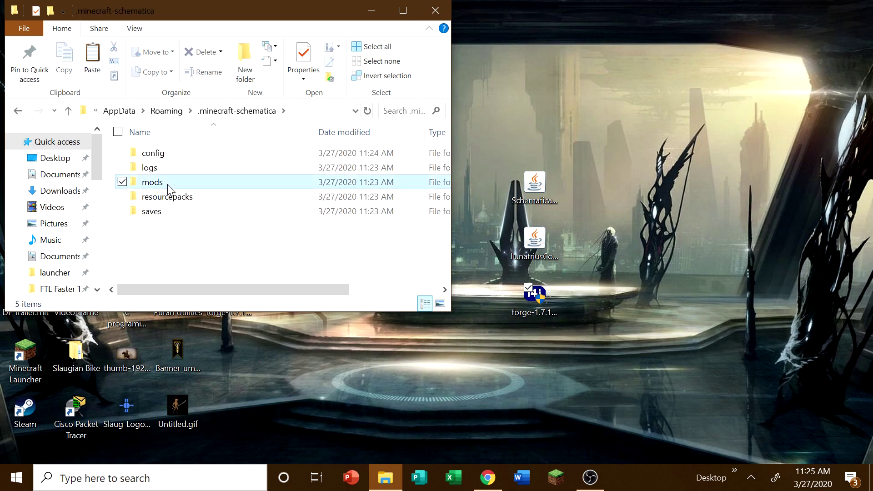
# Move the Schematica and LunatriusCore jar files from the desktop into the mods folder.
pyautogui.click(534, 191)
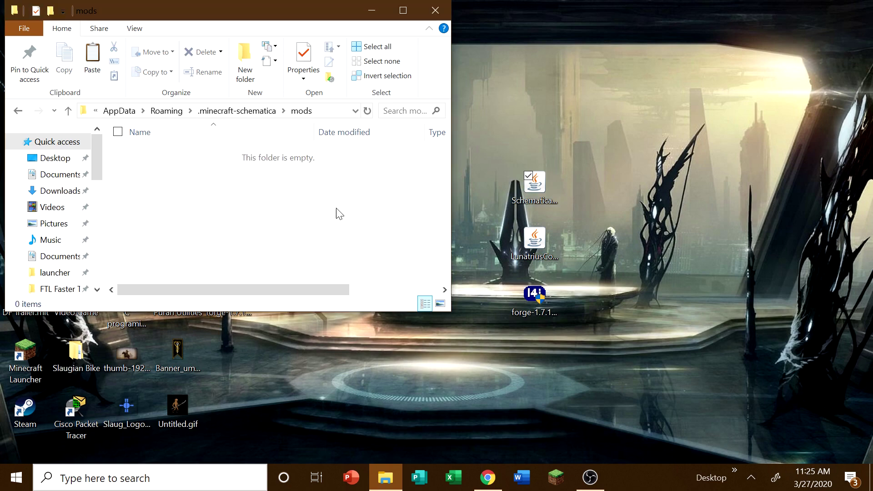
pyautogui.moveTo(322, 223); pyautogui.dragTo(322, 223)
pyautogui.moveTo(534, 239); pyautogui.dragTo(300, 223)
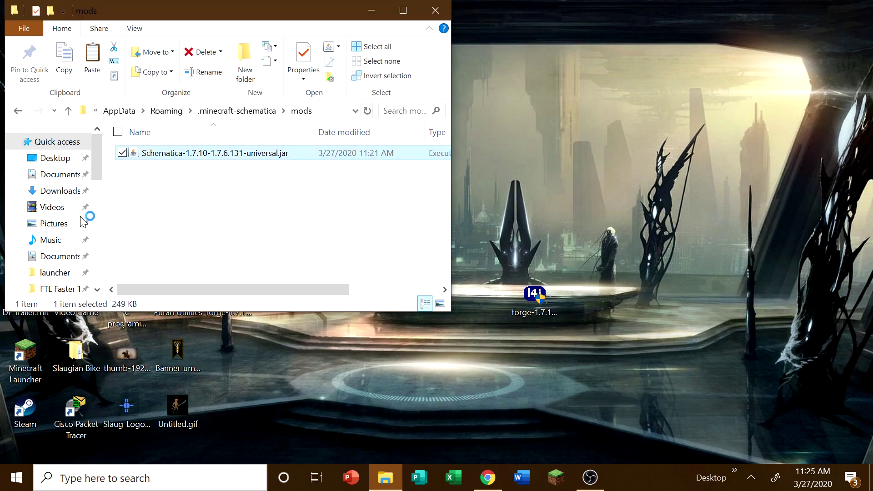
# Close the mods folder window and start the Schematica installation from the Minecraft Launcher.
pyautogui.click(445, 13)
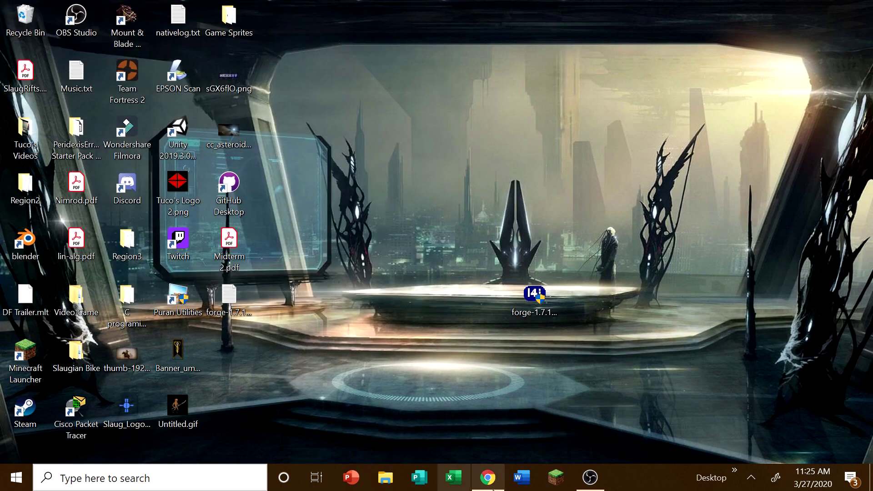
pyautogui.click(557, 485)
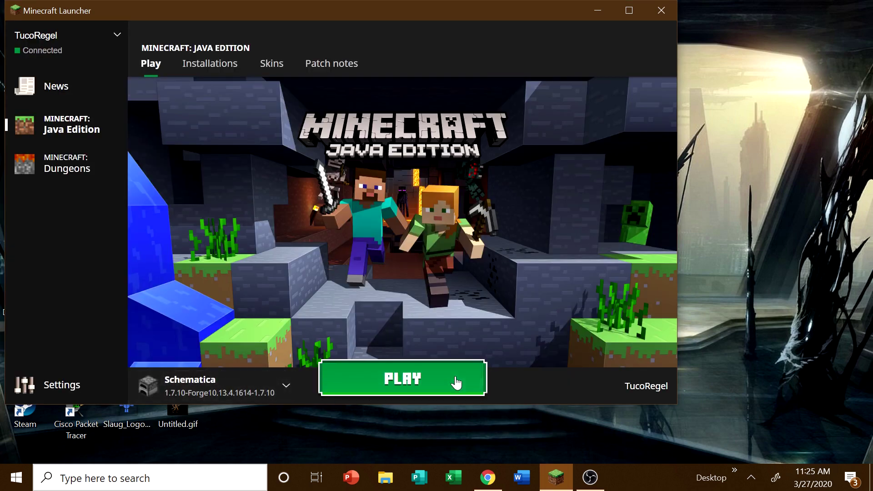
pyautogui.click(456, 383)
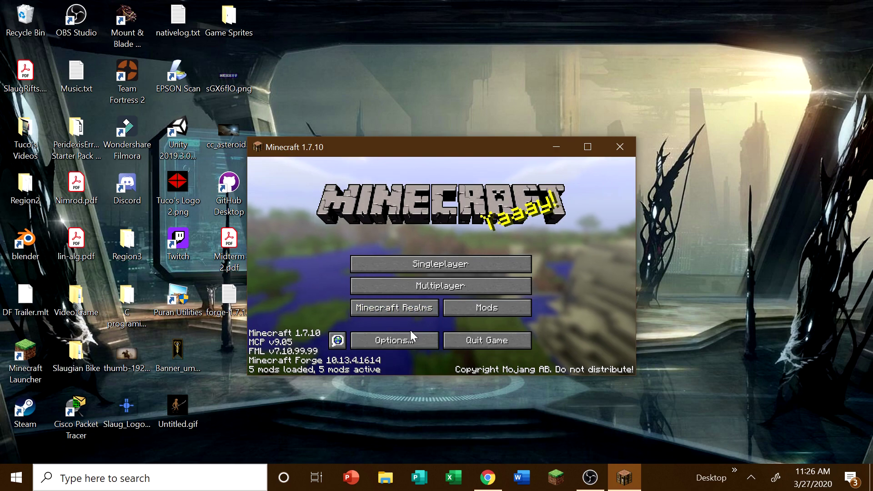
# Look up the Schematica entry in the game's mod list and view its configuration categories.
pyautogui.click(487, 308)
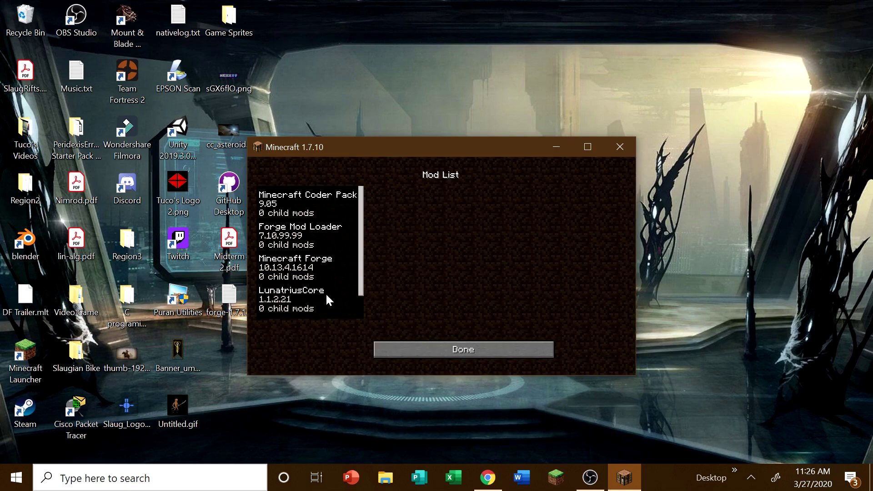
pyautogui.moveTo(361, 263); pyautogui.dragTo(307, 286)
pyautogui.click(305, 273)
pyautogui.click(297, 298)
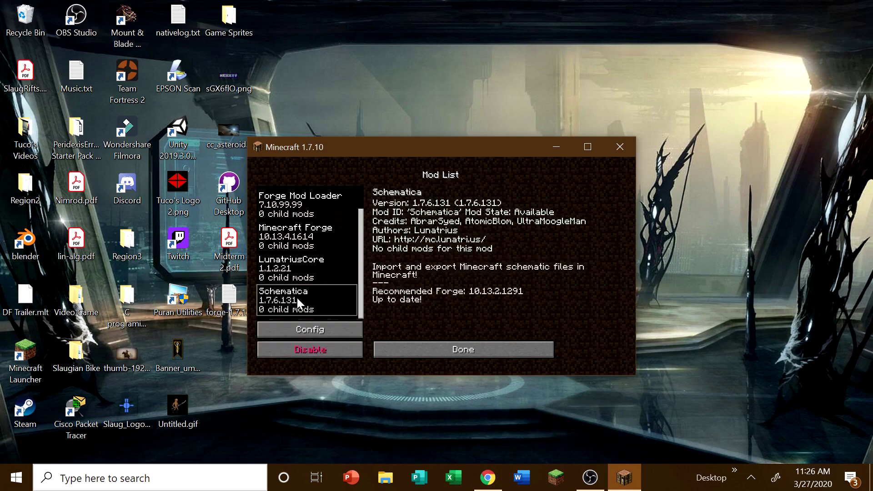
pyautogui.click(337, 329)
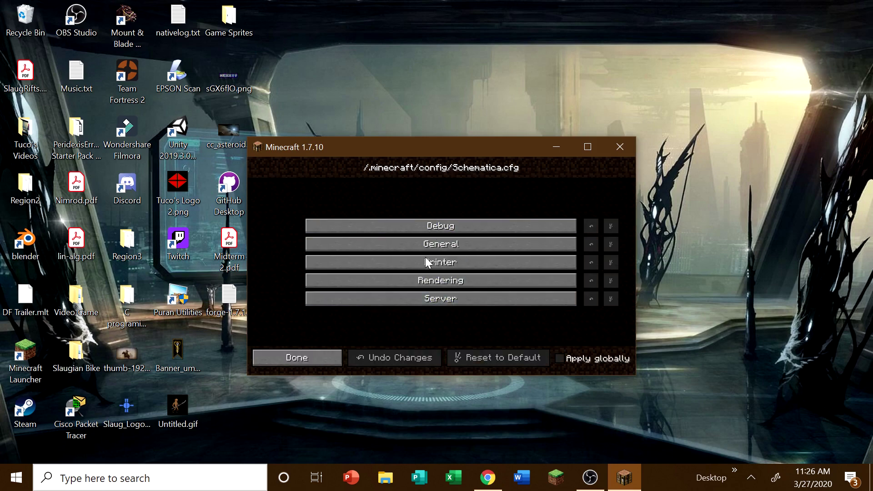
pyautogui.click(302, 359)
# View the LunatriusCore mod's configuration categories, and return to the title screen.
pyautogui.click(299, 296)
pyautogui.click(323, 329)
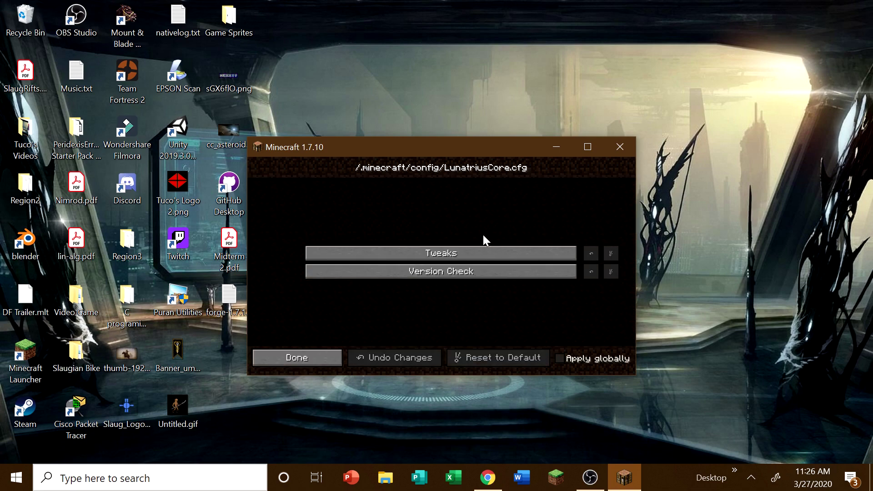
pyautogui.click(306, 357)
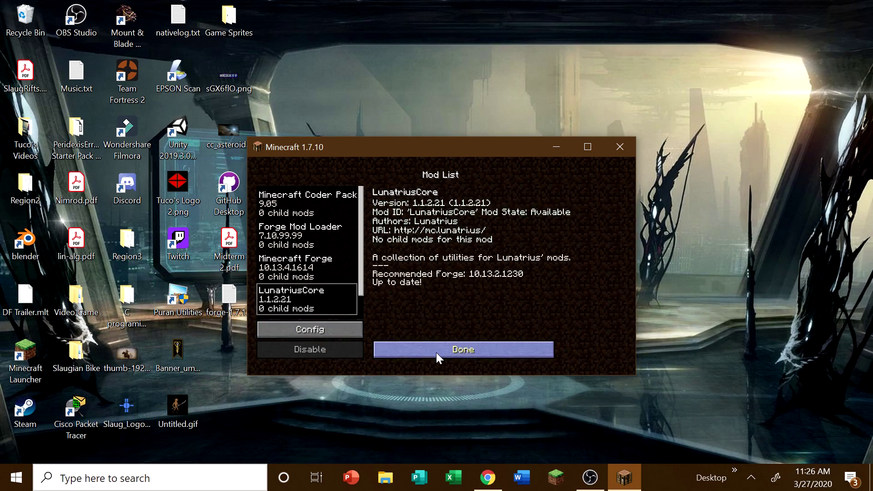
pyautogui.click(462, 353)
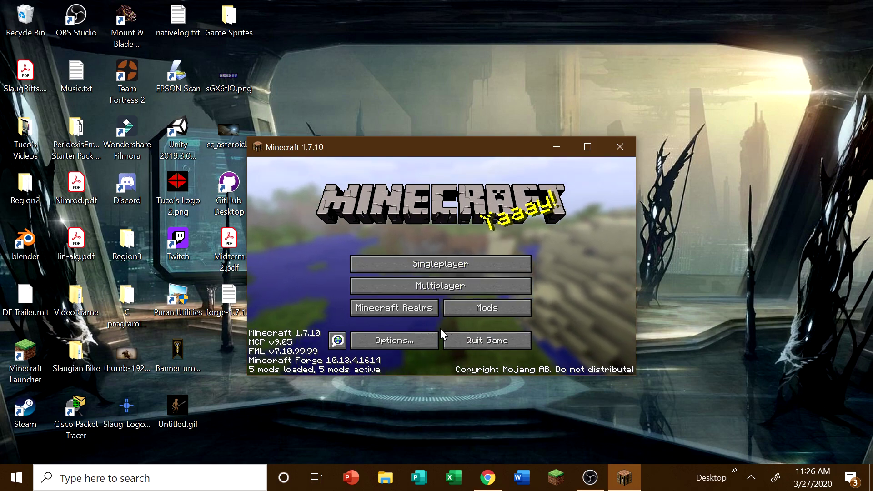
# Examine the Schematica key bindings in the game's control settings, and return to the title screen.
pyautogui.click(418, 338)
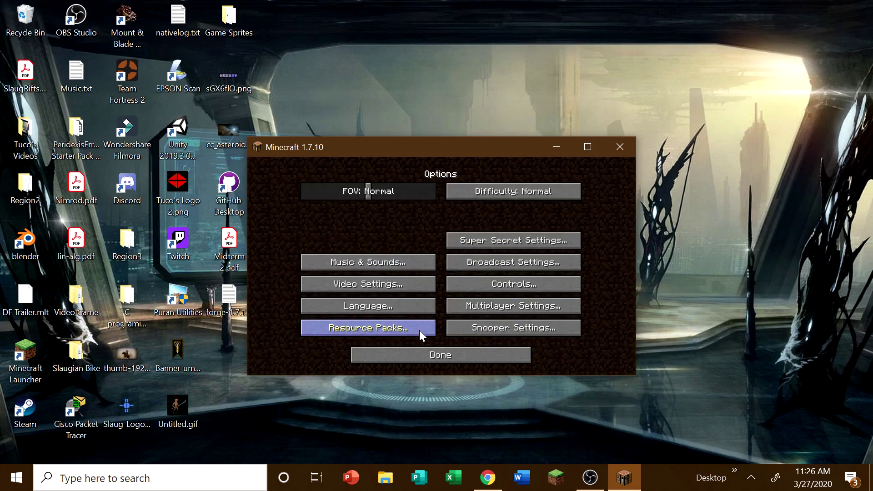
pyautogui.click(503, 286)
pyautogui.moveTo(569, 228); pyautogui.dragTo(580, 320)
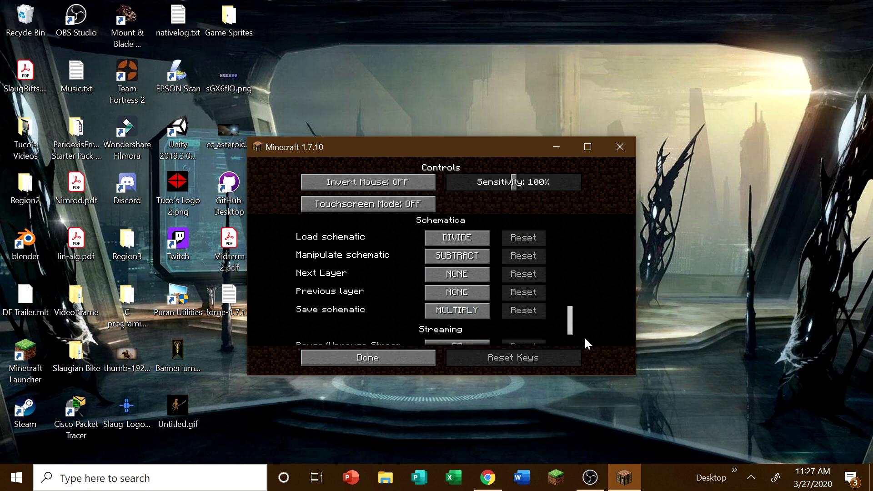
pyautogui.moveTo(569, 324); pyautogui.dragTo(557, 232)
pyautogui.click(423, 356)
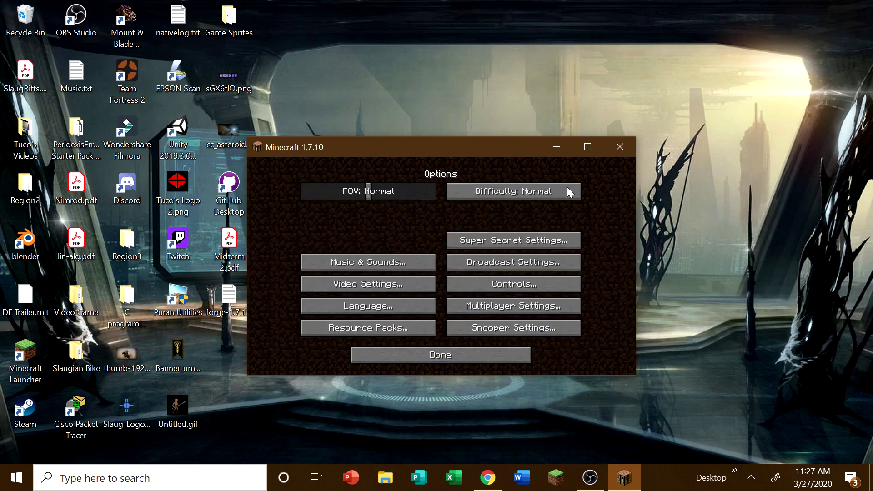
pyautogui.click(426, 360)
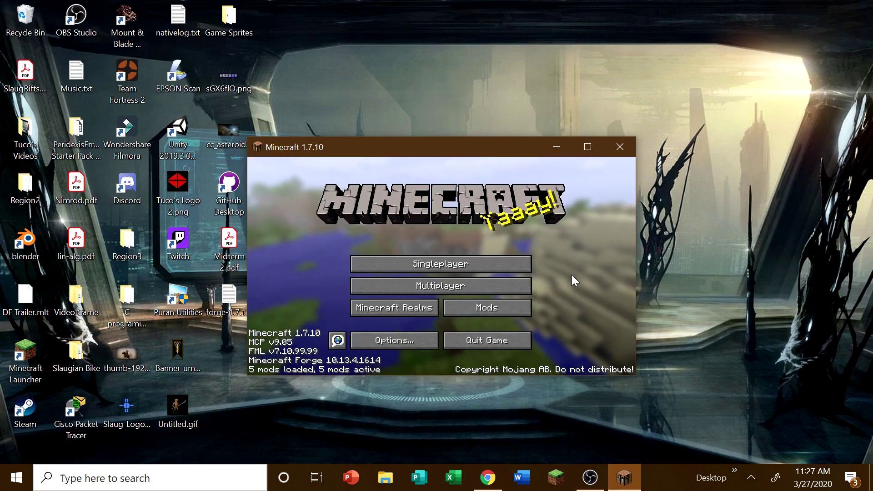